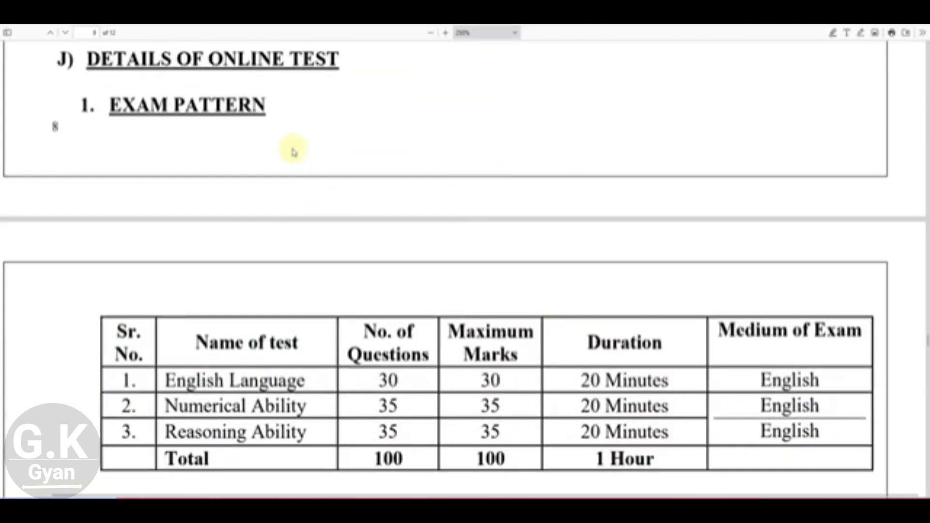
{"action": "scroll", "coordinate": [322, 197], "scroll_direction": "down", "scroll_amount": 3}
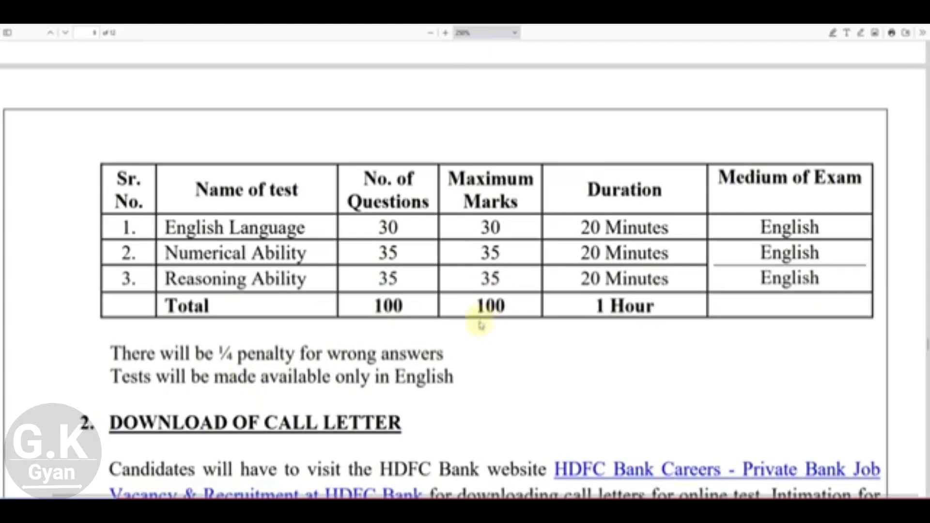
Step: Read through the rest of the PDF notice, then switch to the HDFC Bank recruitment page
{"action": "scroll", "coordinate": [412, 318], "scroll_direction": "down", "scroll_amount": 2}
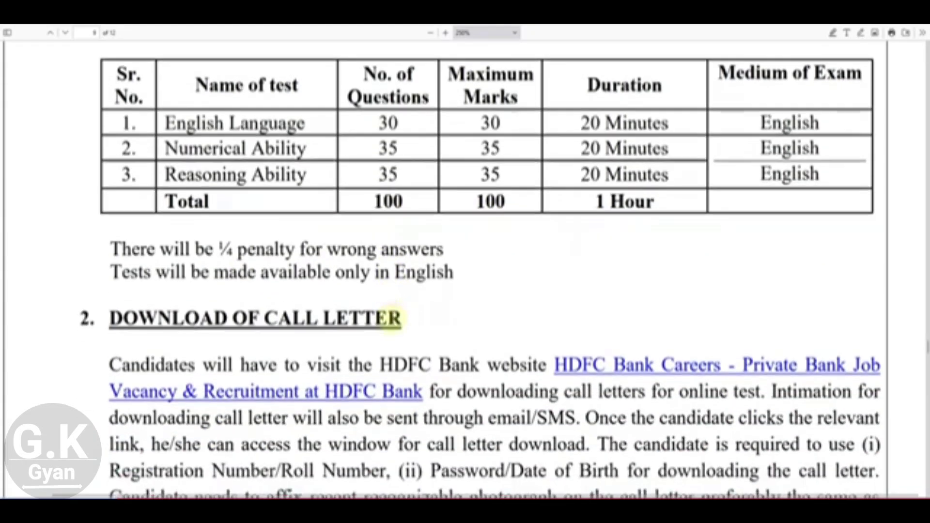
{"action": "scroll", "coordinate": [394, 321], "scroll_direction": "down", "scroll_amount": 10}
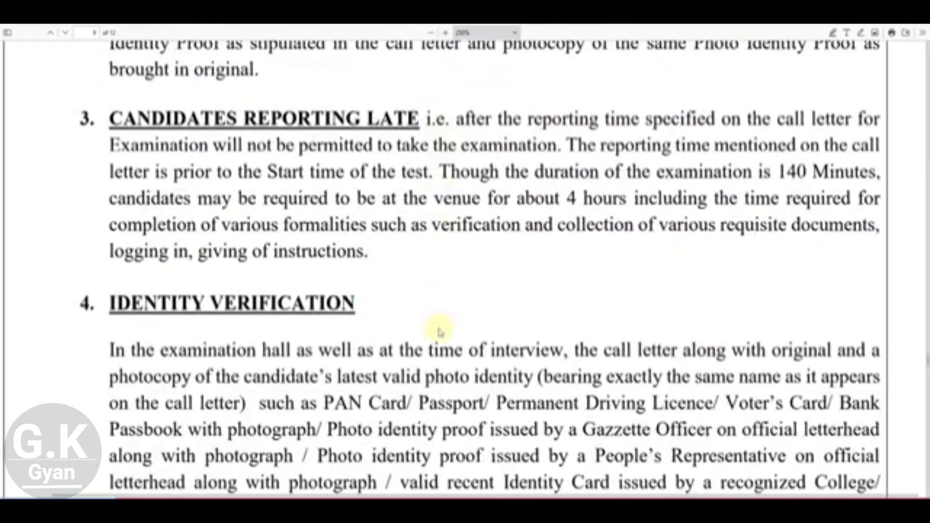
{"action": "scroll", "coordinate": [439, 331], "scroll_direction": "down", "scroll_amount": 20}
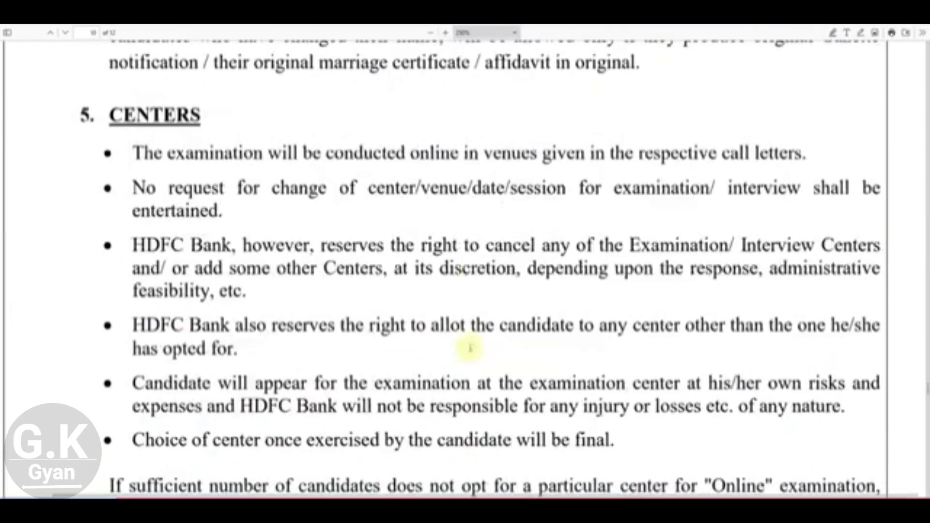
{"action": "scroll", "coordinate": [470, 348], "scroll_direction": "down", "scroll_amount": 14}
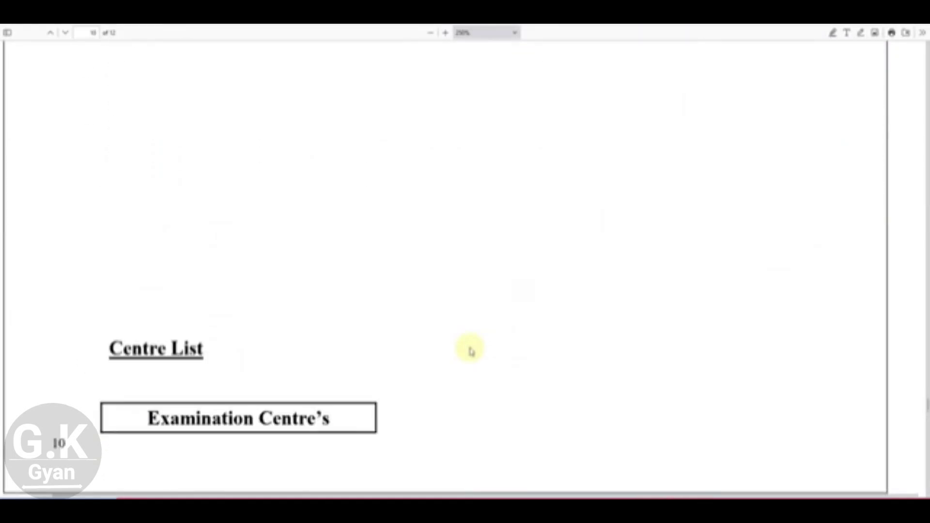
{"action": "scroll", "coordinate": [471, 349], "scroll_direction": "down", "scroll_amount": 6}
{"action": "scroll", "coordinate": [410, 310], "scroll_direction": "down", "scroll_amount": 2}
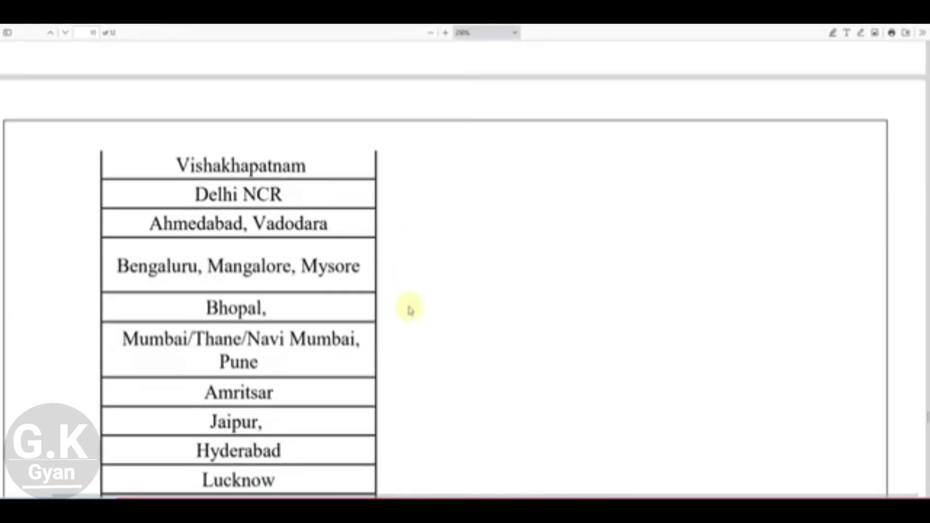
{"action": "scroll", "coordinate": [409, 310], "scroll_direction": "down", "scroll_amount": 3}
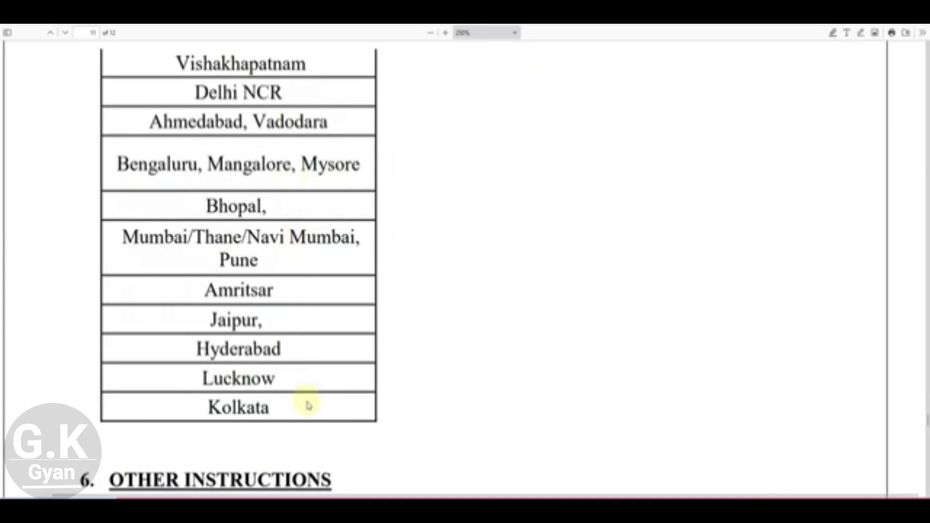
{"action": "scroll", "coordinate": [313, 404], "scroll_direction": "down", "scroll_amount": 16}
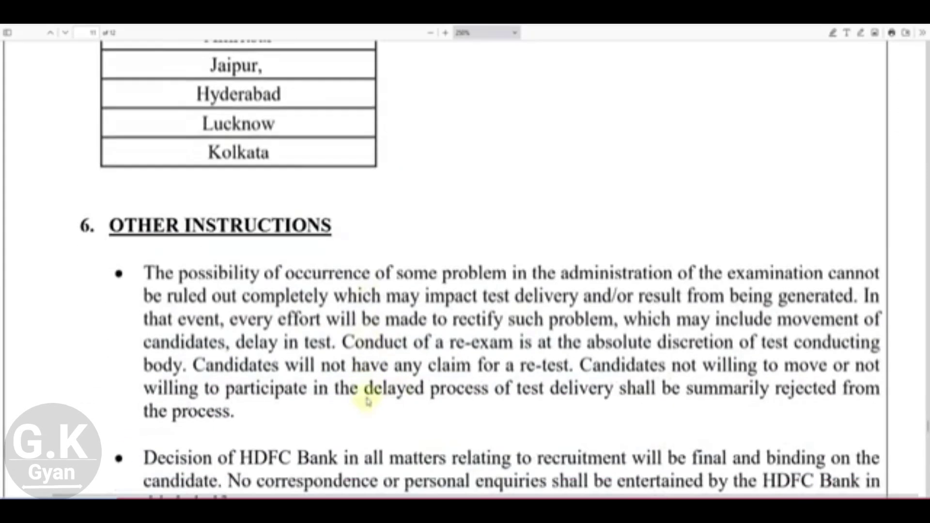
{"action": "scroll", "coordinate": [469, 390], "scroll_direction": "down", "scroll_amount": 20}
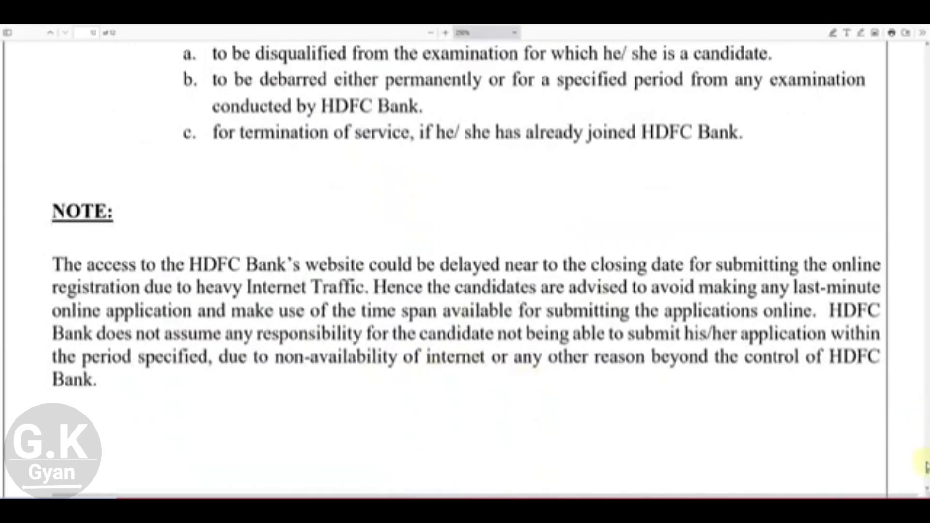
{"action": "scroll", "coordinate": [925, 474], "scroll_direction": "down", "scroll_amount": 8}
{"action": "left_click_drag", "start_coordinate": [926, 475], "coordinate": [926, 42]}
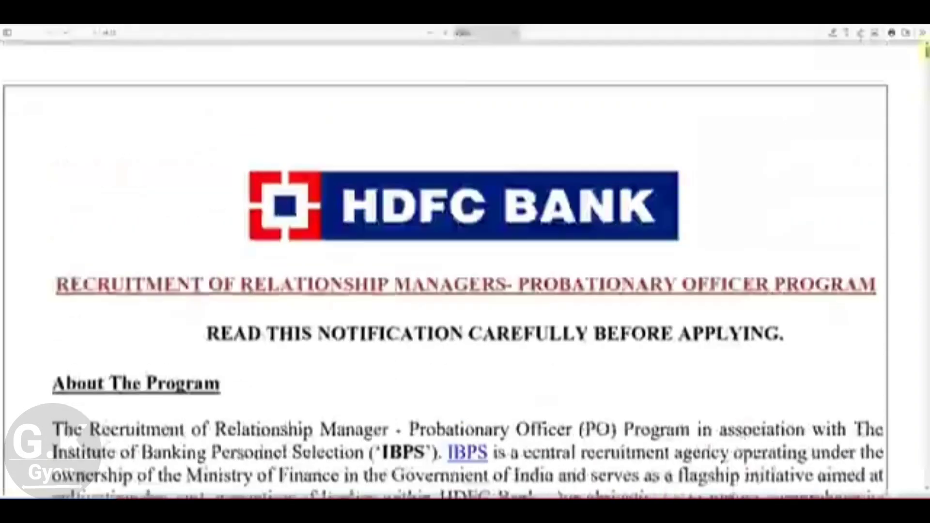
{"action": "left_click", "coordinate": [434, 24]}
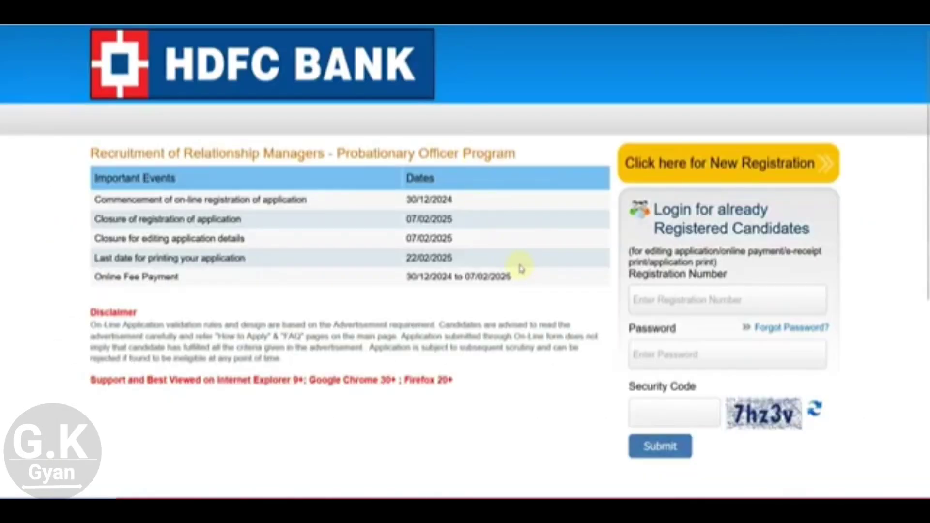
Step: Start a new registration and enter and confirm the candidate's first name
{"action": "left_click", "coordinate": [703, 169]}
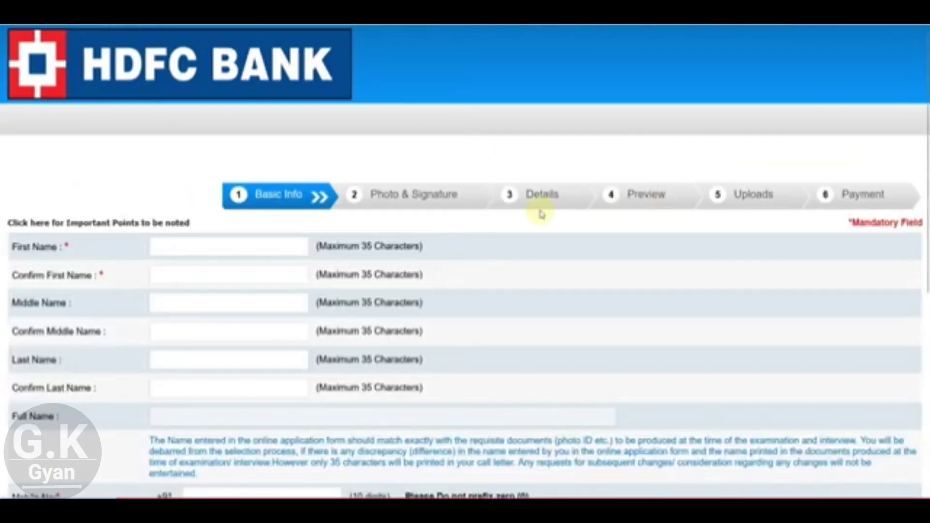
{"action": "scroll", "coordinate": [538, 210], "scroll_direction": "down", "scroll_amount": 2}
{"action": "left_click", "coordinate": [163, 159]}
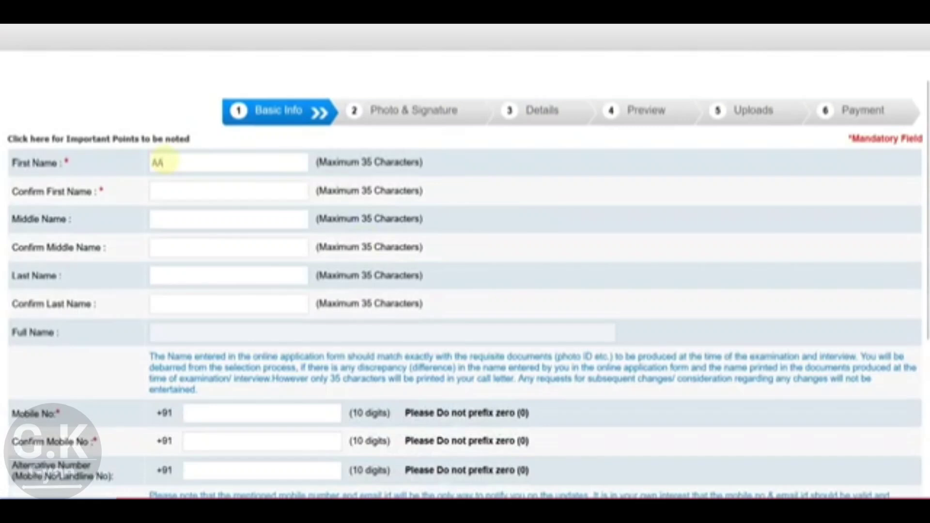
{"action": "type", "text": "AAKASH"}
{"action": "key", "text": "Tab"}
{"action": "type", "text": "AA"}
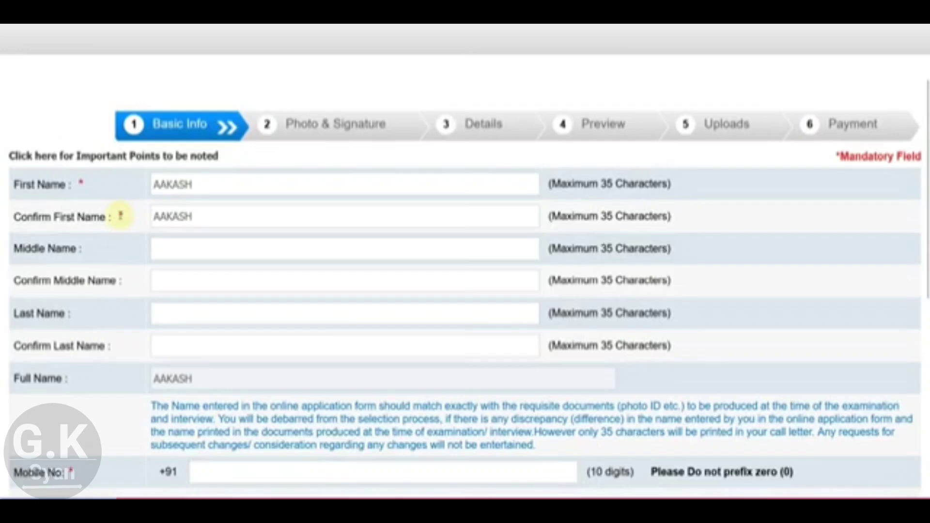
Step: Enter and confirm the candidate's last name so Full Name fills in
{"action": "scroll", "coordinate": [160, 234], "scroll_direction": "down", "scroll_amount": 2}
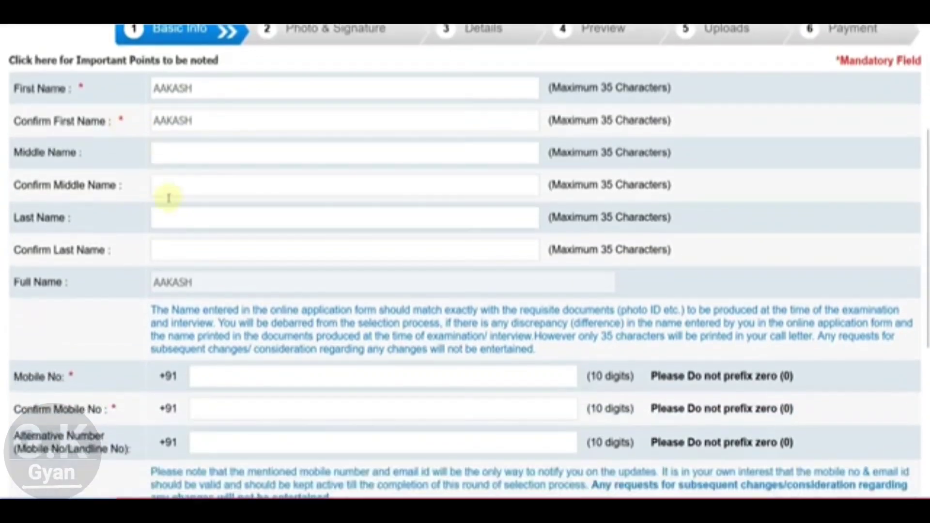
{"action": "left_click", "coordinate": [177, 225]}
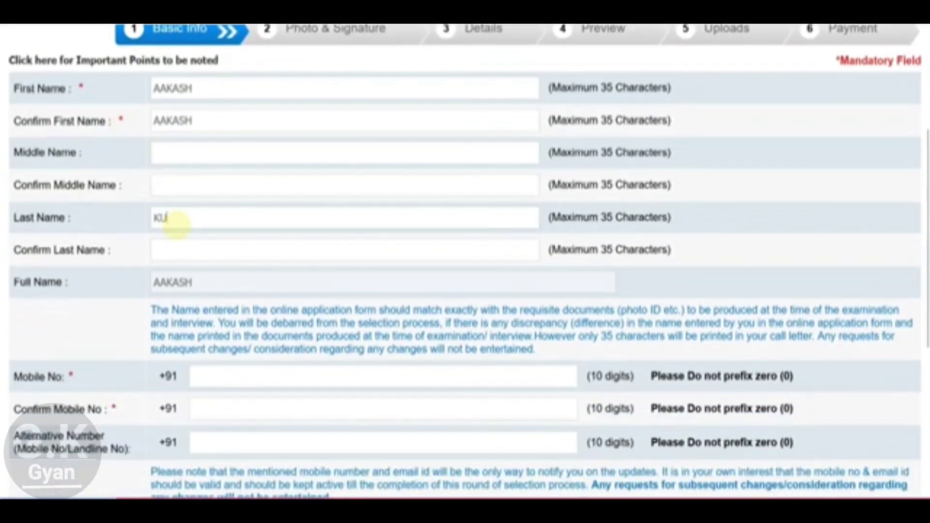
{"action": "key", "text": "Tab"}
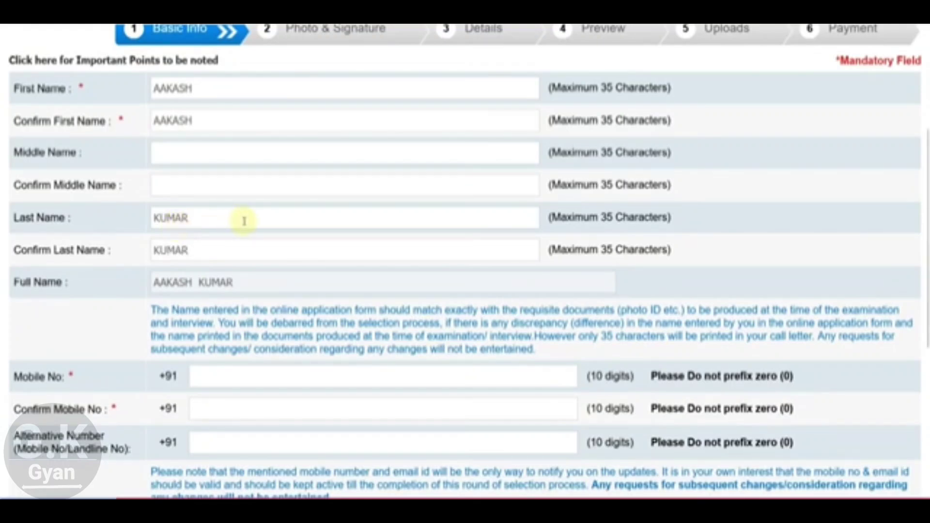
{"action": "scroll", "coordinate": [245, 218], "scroll_direction": "down", "scroll_amount": 4}
{"action": "scroll", "coordinate": [225, 220], "scroll_direction": "down", "scroll_amount": 2}
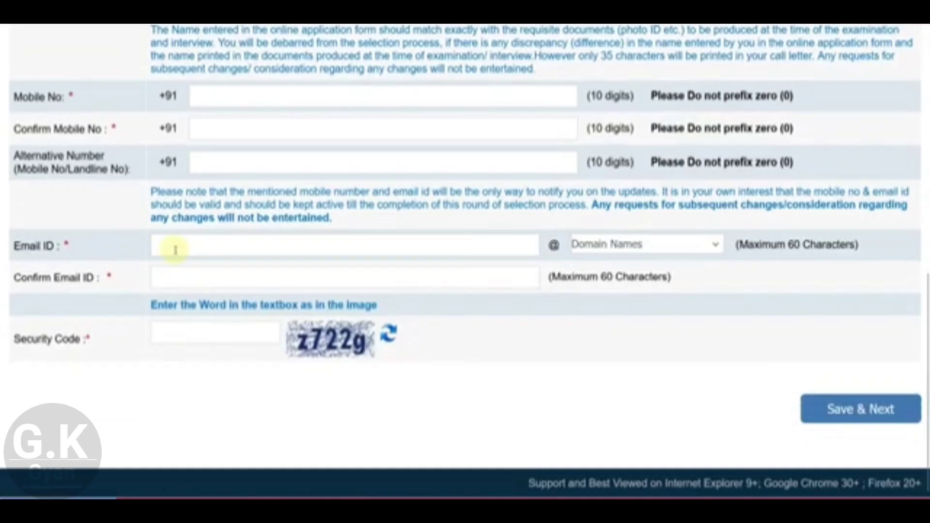
Step: Choose gmail.com as the e-mail domain and save the basic info with Save & Next
{"action": "left_click", "coordinate": [586, 250]}
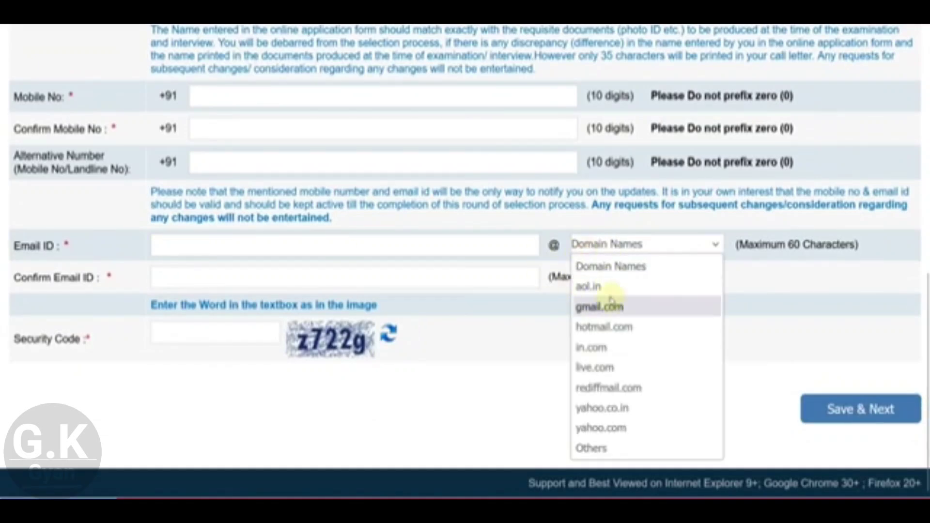
{"action": "left_click", "coordinate": [609, 310]}
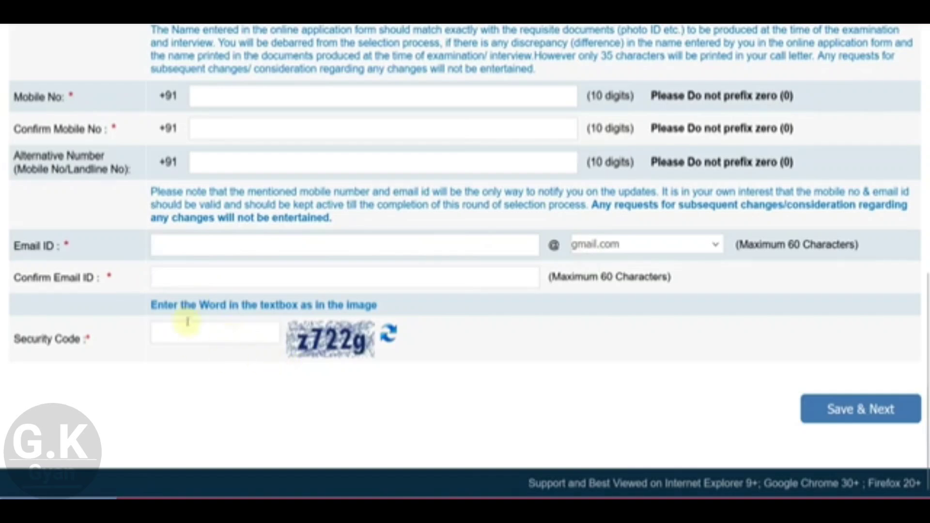
{"action": "left_click", "coordinate": [850, 416]}
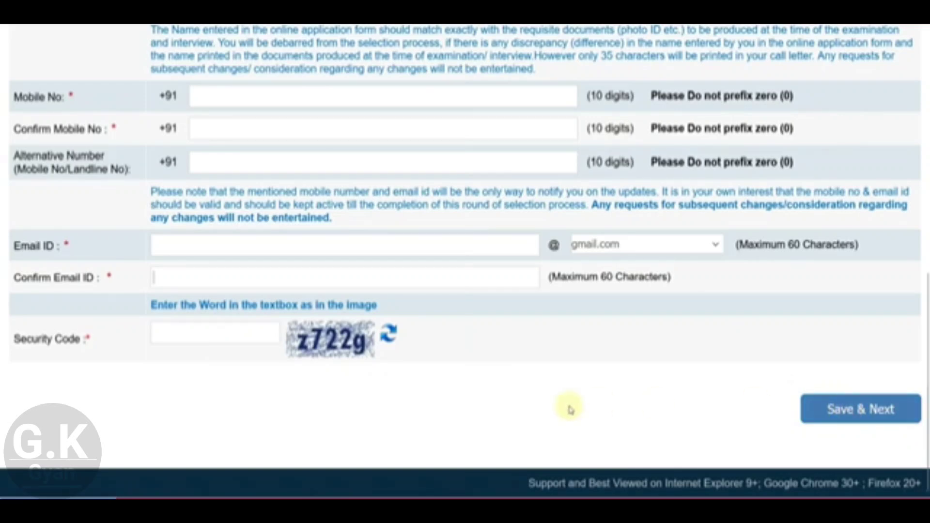
{"action": "scroll", "coordinate": [539, 395], "scroll_direction": "up", "scroll_amount": 4}
{"action": "scroll", "coordinate": [285, 213], "scroll_direction": "down", "scroll_amount": 1}
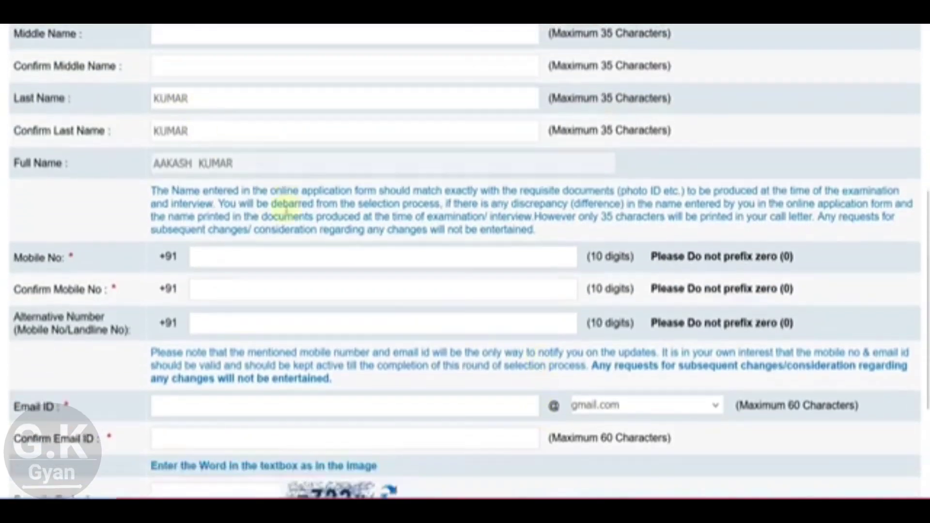
{"action": "scroll", "coordinate": [286, 213], "scroll_direction": "down", "scroll_amount": 3}
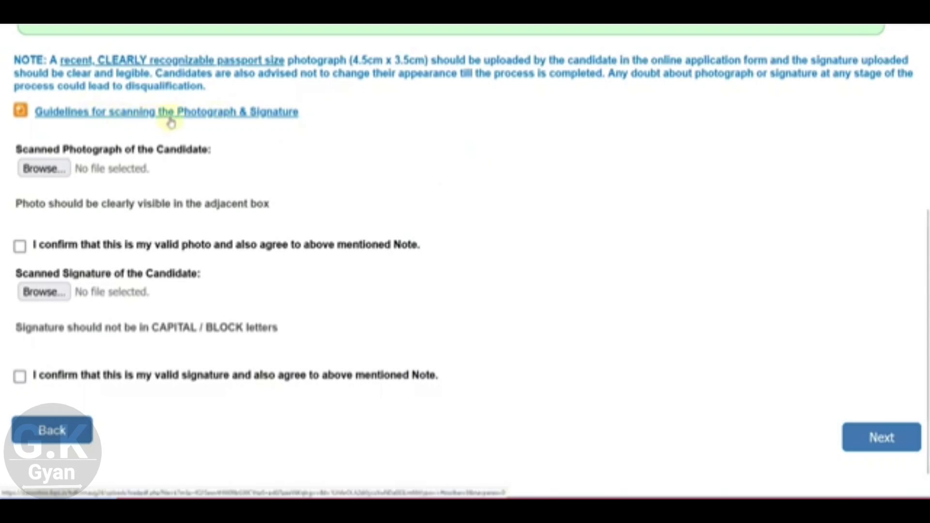
Step: Open the photo and signature guidelines enlarged and highlight the 10-20 kb signature size limit
{"action": "left_click", "coordinate": [194, 117]}
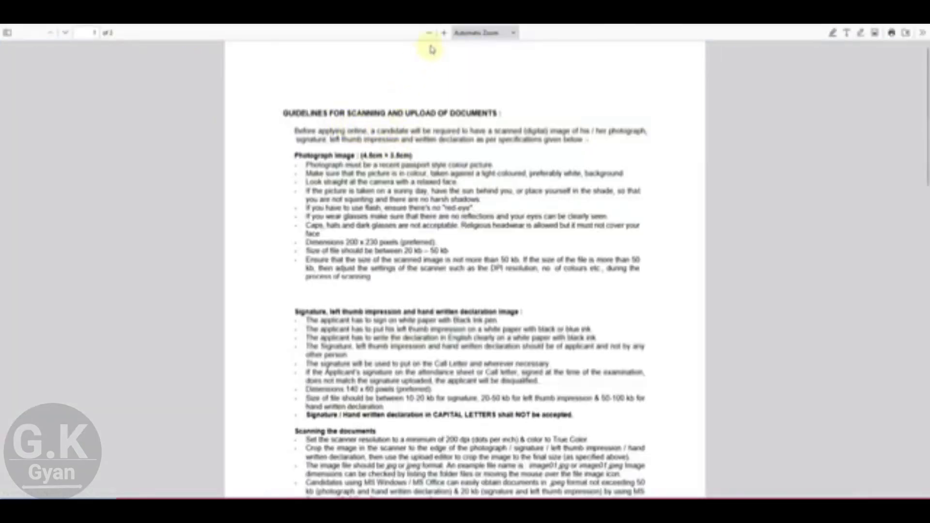
{"action": "left_click", "coordinate": [444, 33]}
{"action": "left_click", "coordinate": [444, 33]}
{"action": "scroll", "coordinate": [445, 146], "scroll_direction": "down", "scroll_amount": 1}
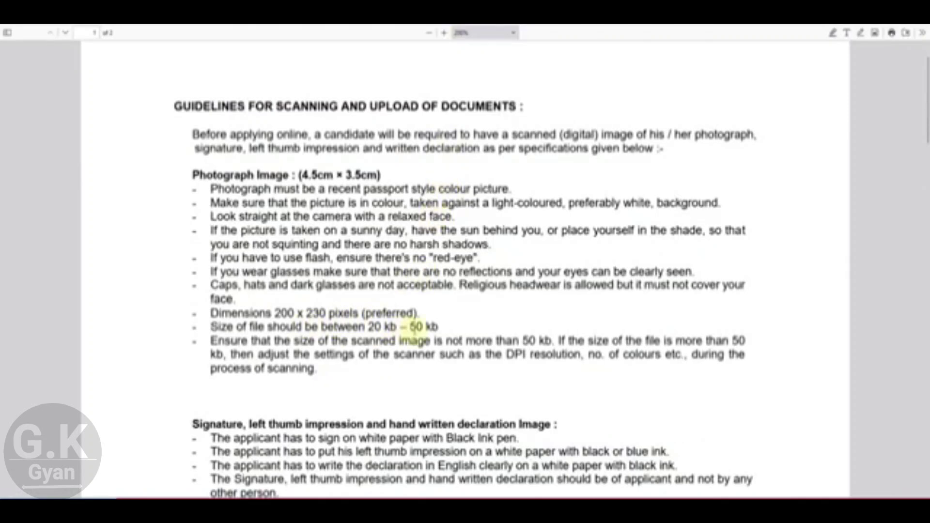
{"action": "scroll", "coordinate": [427, 291], "scroll_direction": "down", "scroll_amount": 3}
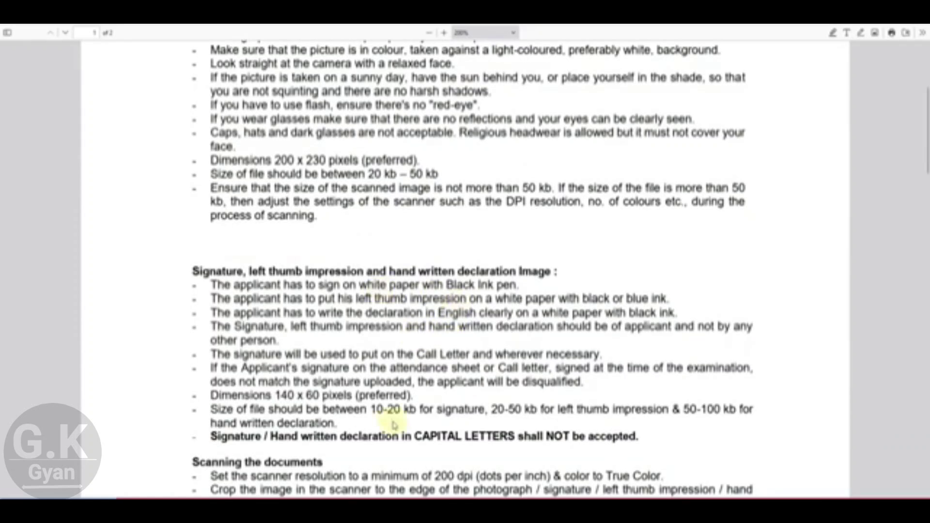
{"action": "left_click_drag", "start_coordinate": [372, 410], "coordinate": [416, 410]}
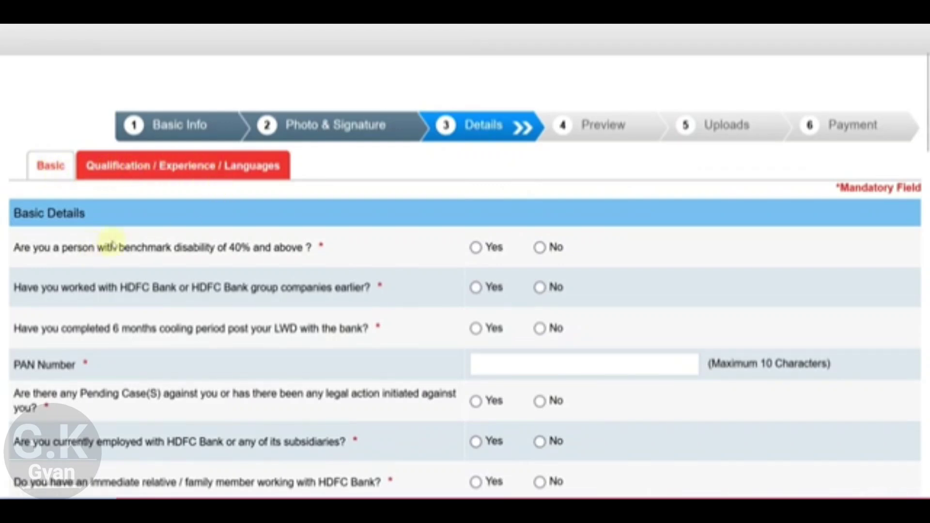
Step: Answer No to benchmark disability, prior HDFC work and the cooling-period question
{"action": "scroll", "coordinate": [475, 263], "scroll_direction": "down", "scroll_amount": 2}
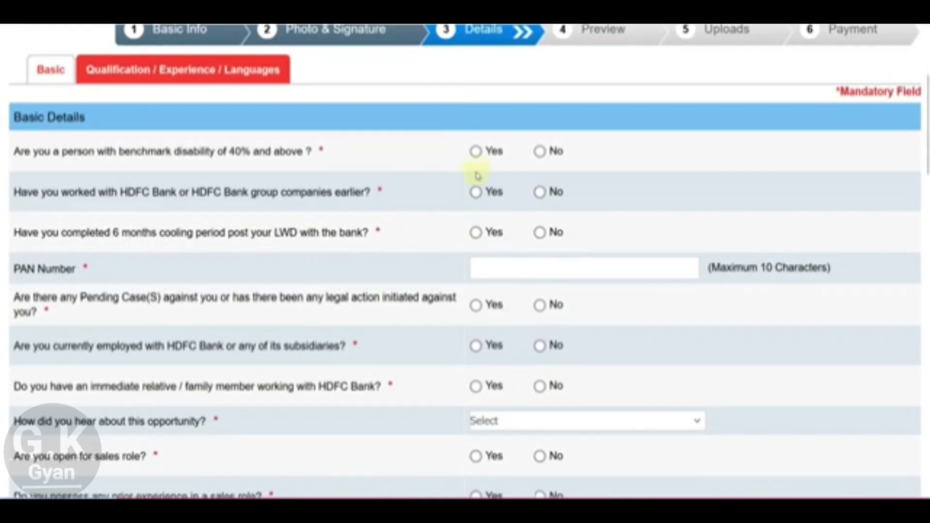
{"action": "left_click", "coordinate": [476, 152]}
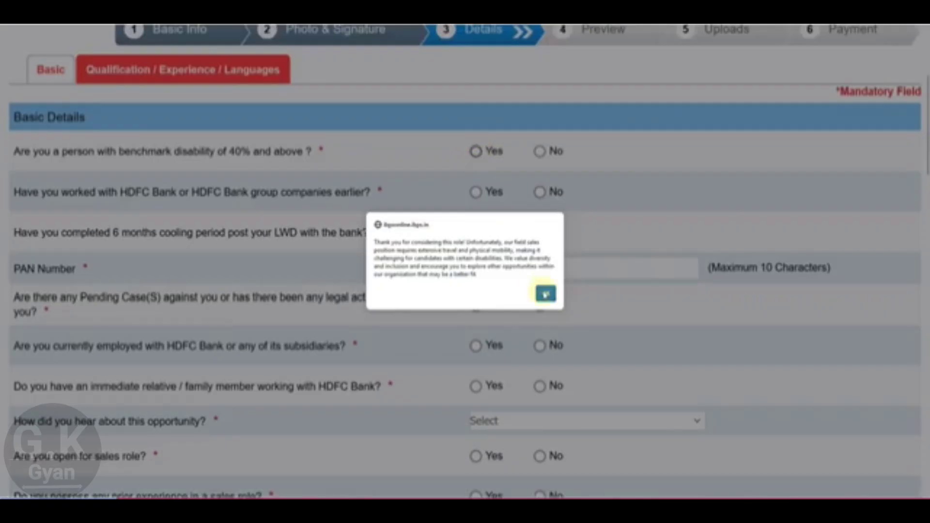
{"action": "left_click", "coordinate": [543, 293]}
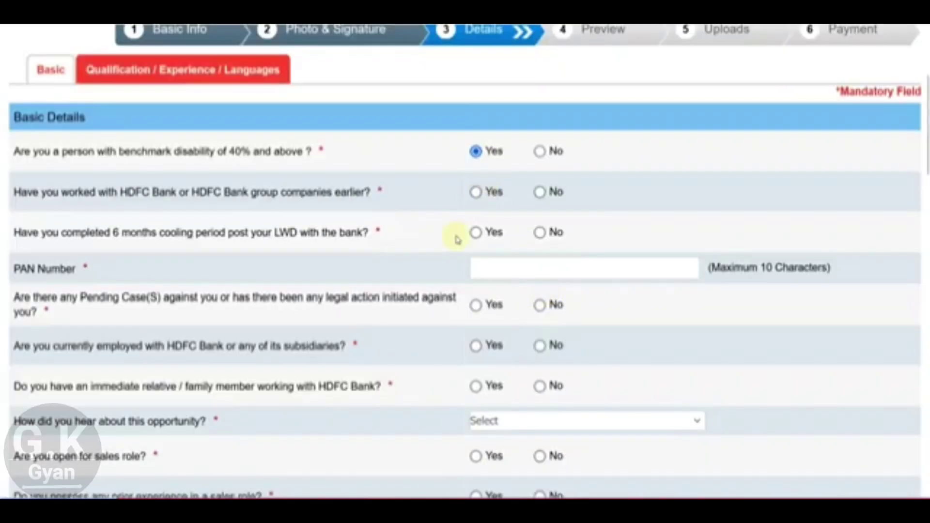
{"action": "left_click", "coordinate": [539, 151]}
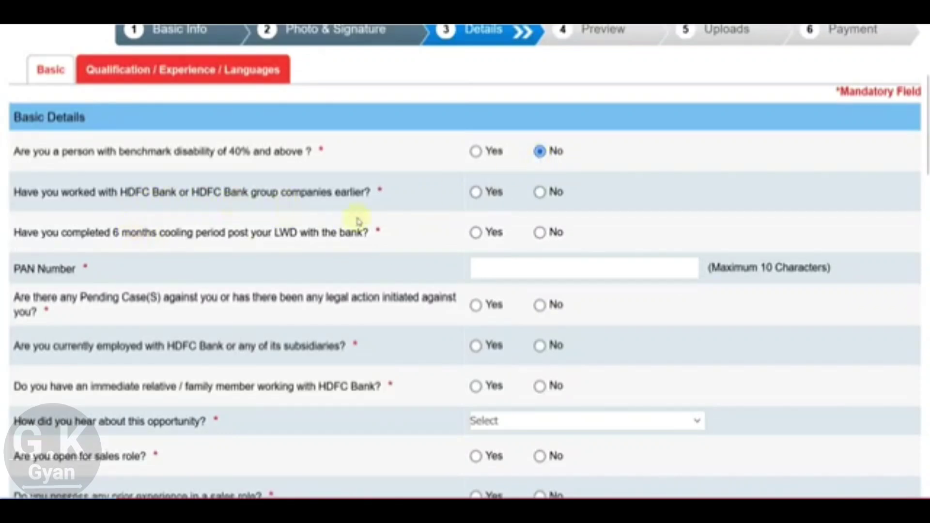
{"action": "left_click", "coordinate": [541, 193]}
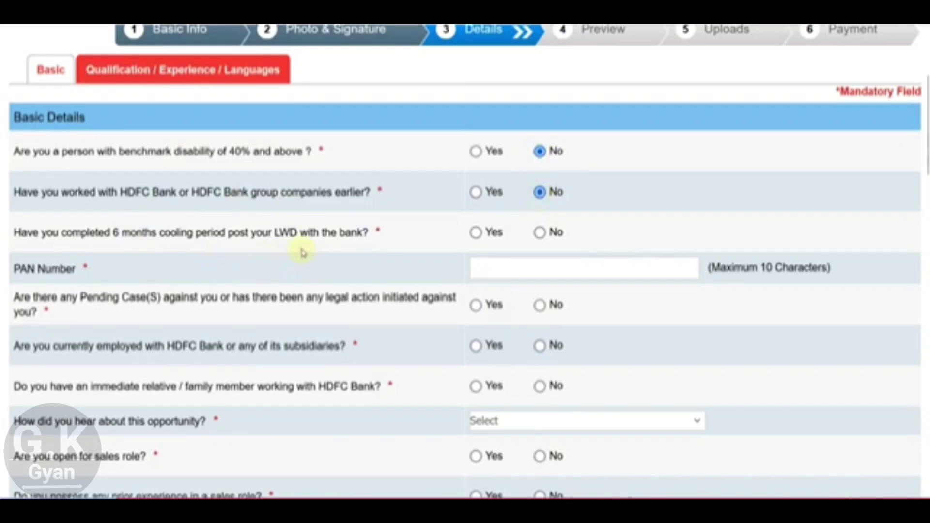
{"action": "left_click", "coordinate": [540, 234]}
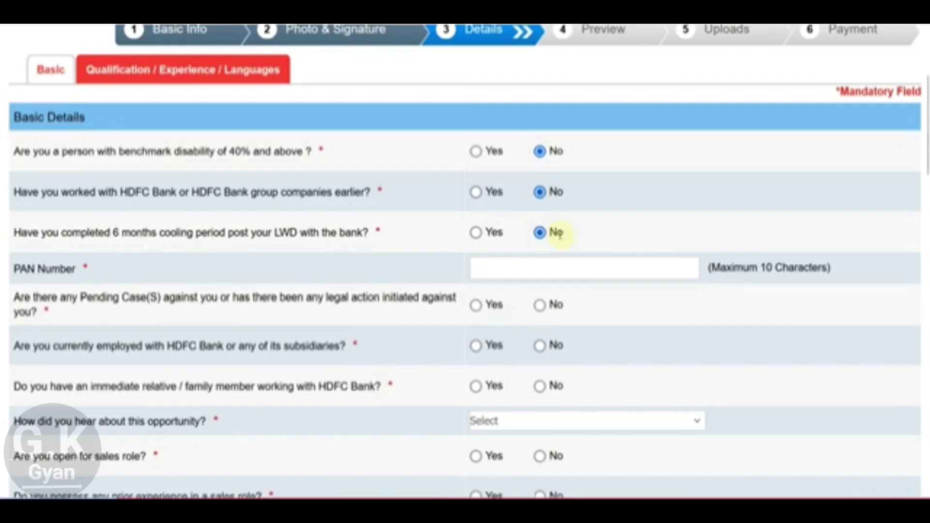
Step: Answer No to pending legal cases and current HDFC employment, and Yes to a relative at HDFC
{"action": "scroll", "coordinate": [562, 234], "scroll_direction": "down", "scroll_amount": 2}
{"action": "left_click", "coordinate": [500, 178]}
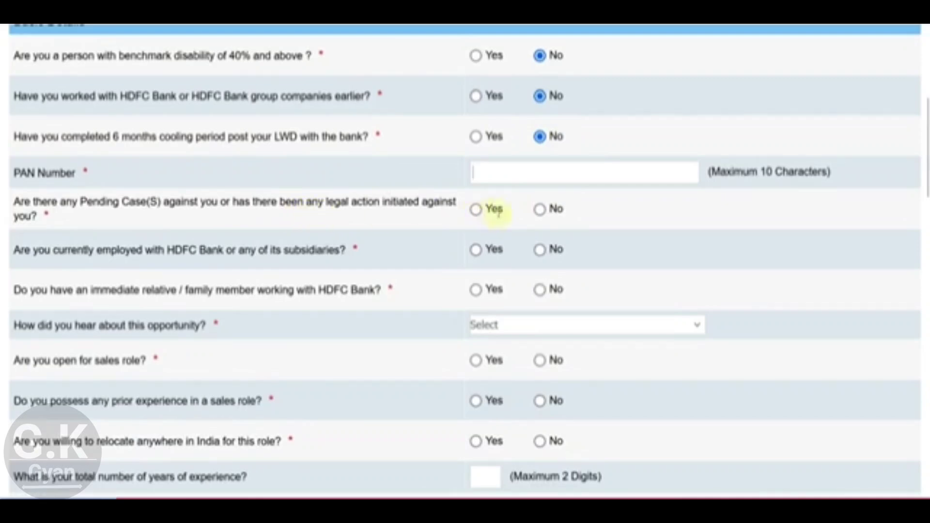
{"action": "left_click", "coordinate": [541, 211]}
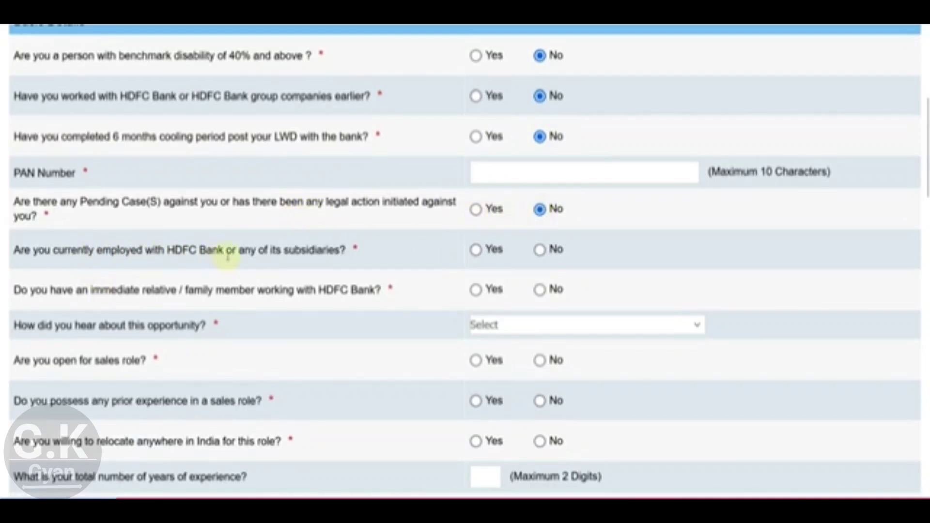
{"action": "left_click", "coordinate": [541, 251]}
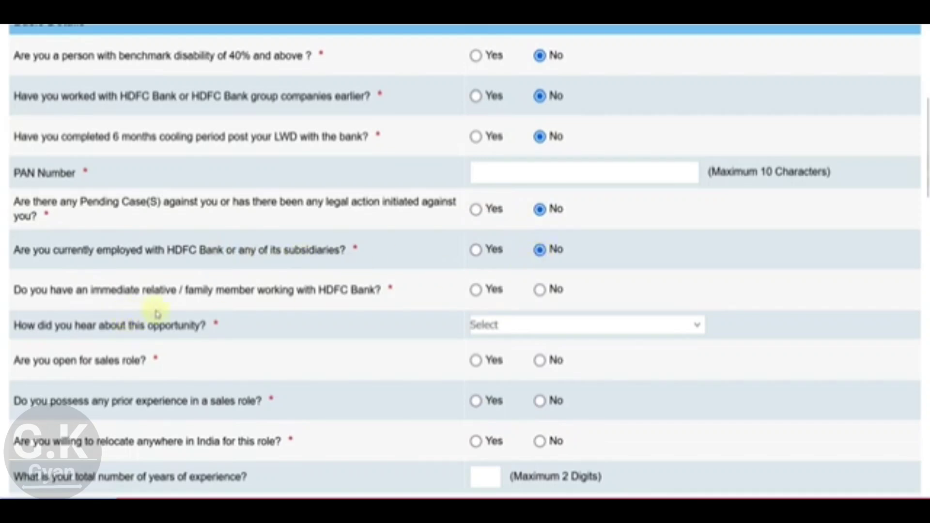
{"action": "left_click", "coordinate": [476, 291]}
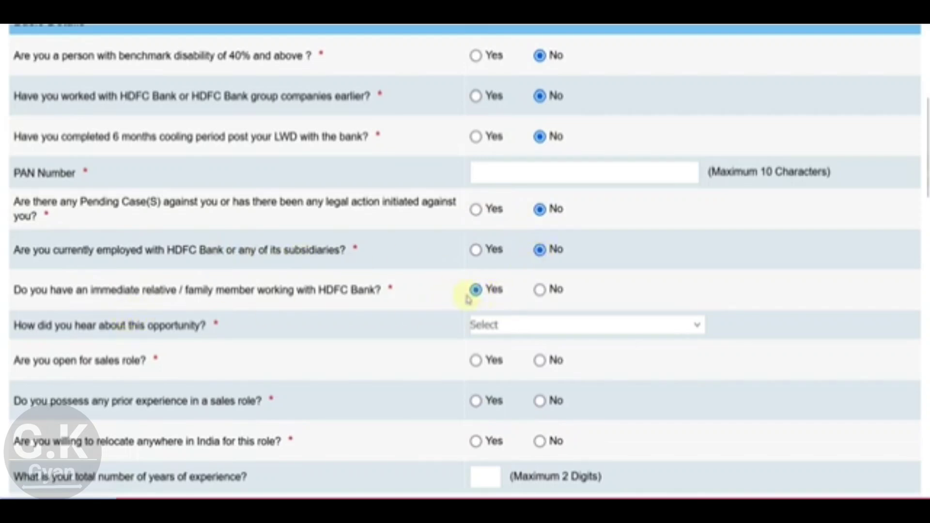
{"action": "scroll", "coordinate": [470, 295], "scroll_direction": "down", "scroll_amount": 2}
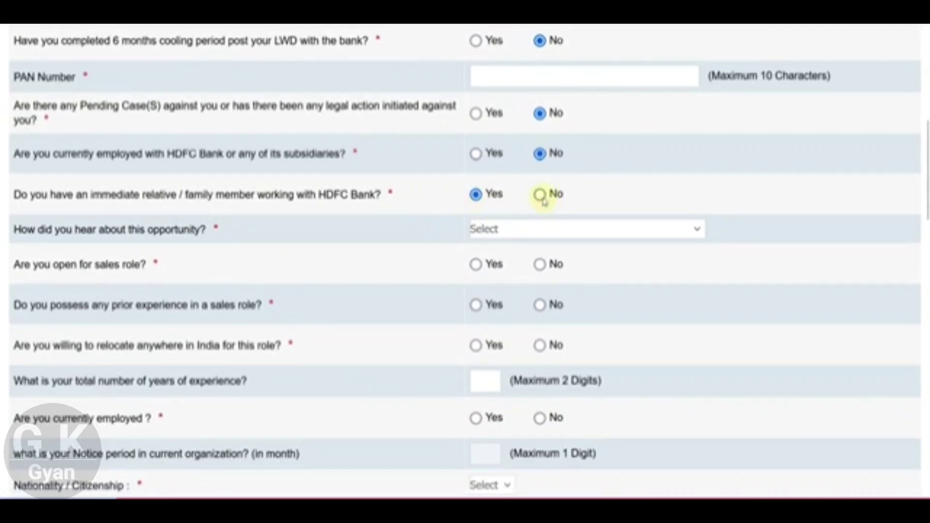
Step: Set the relative answer to No, source to Social Media, and Yes to sales questions and relocation
{"action": "left_click", "coordinate": [539, 195]}
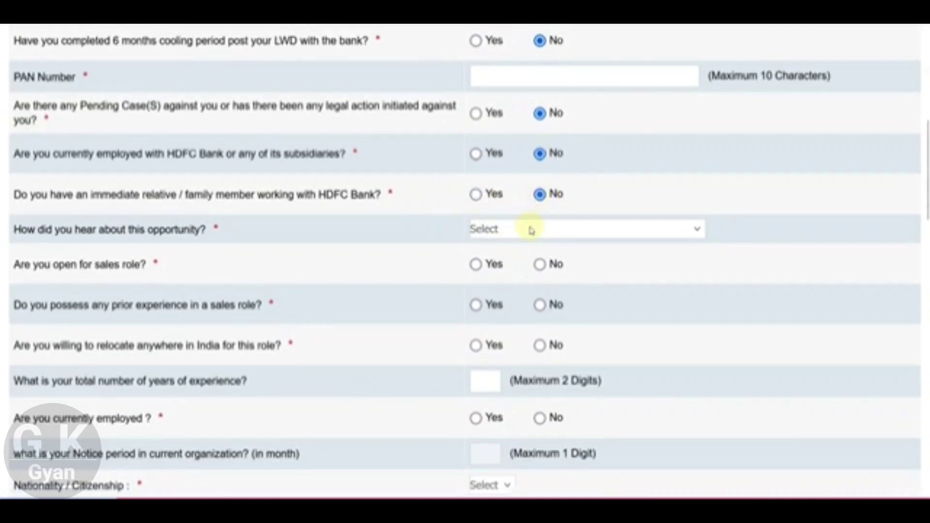
{"action": "left_click", "coordinate": [513, 229]}
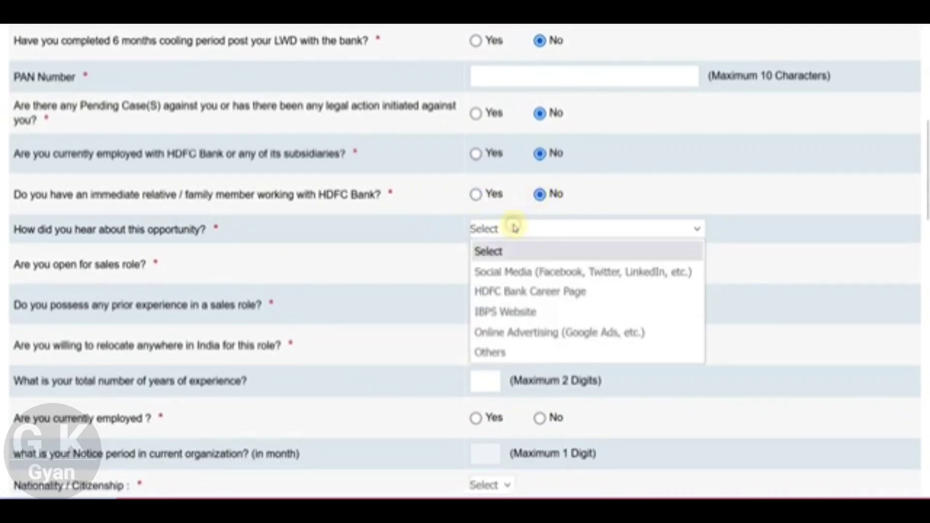
{"action": "left_click", "coordinate": [517, 273]}
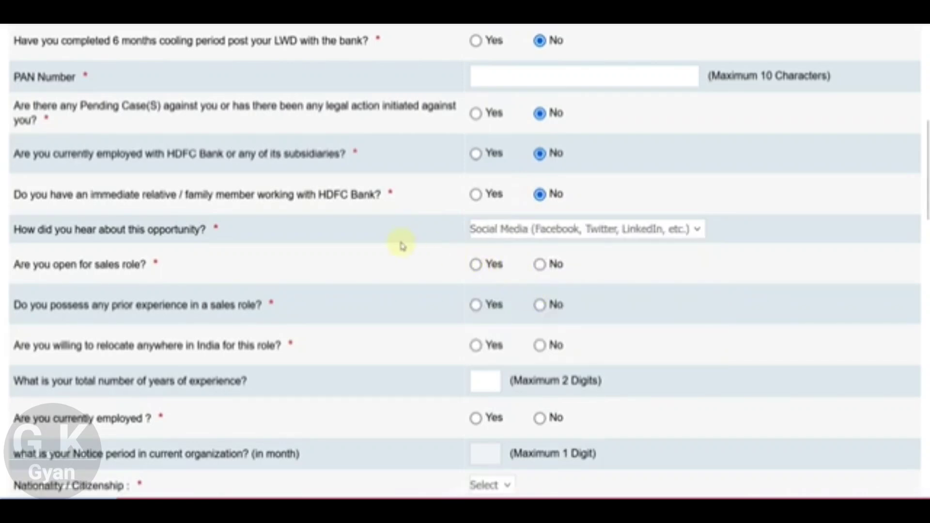
{"action": "scroll", "coordinate": [400, 245], "scroll_direction": "down", "scroll_amount": 2}
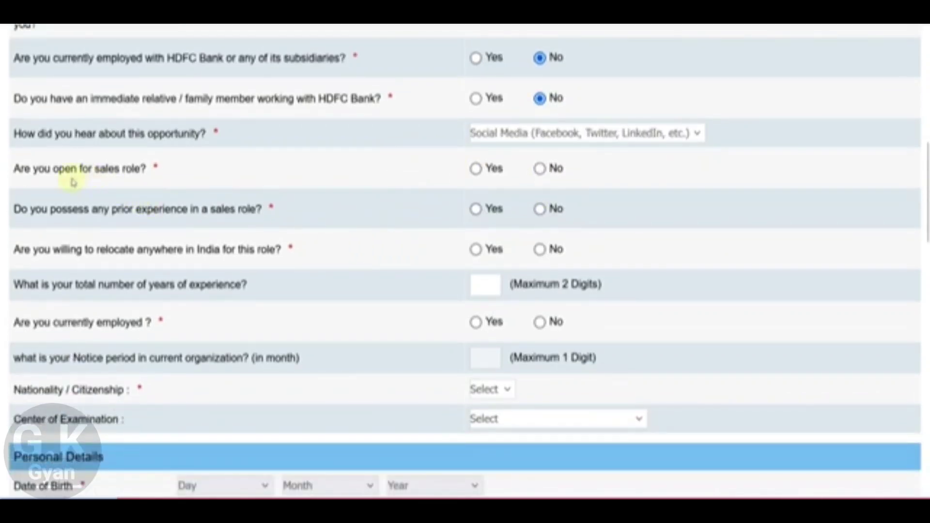
{"action": "left_click", "coordinate": [476, 174]}
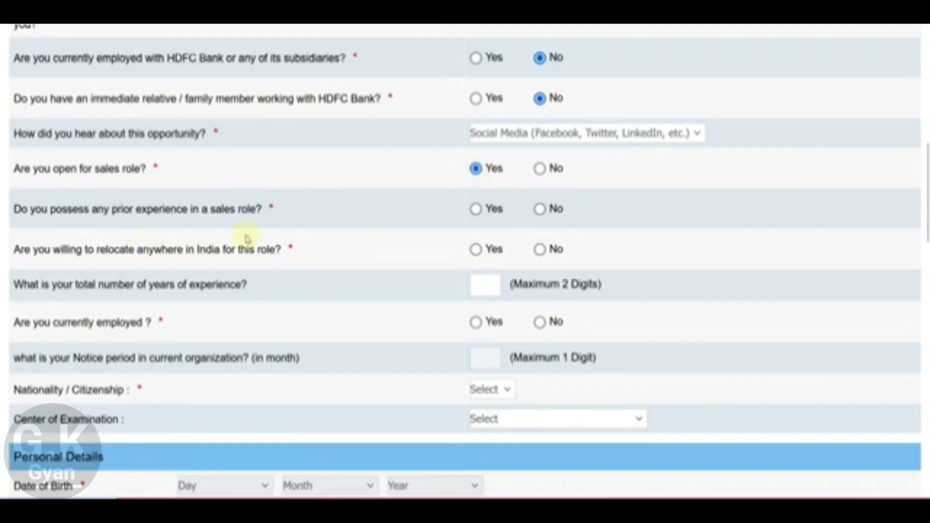
{"action": "left_click", "coordinate": [476, 210]}
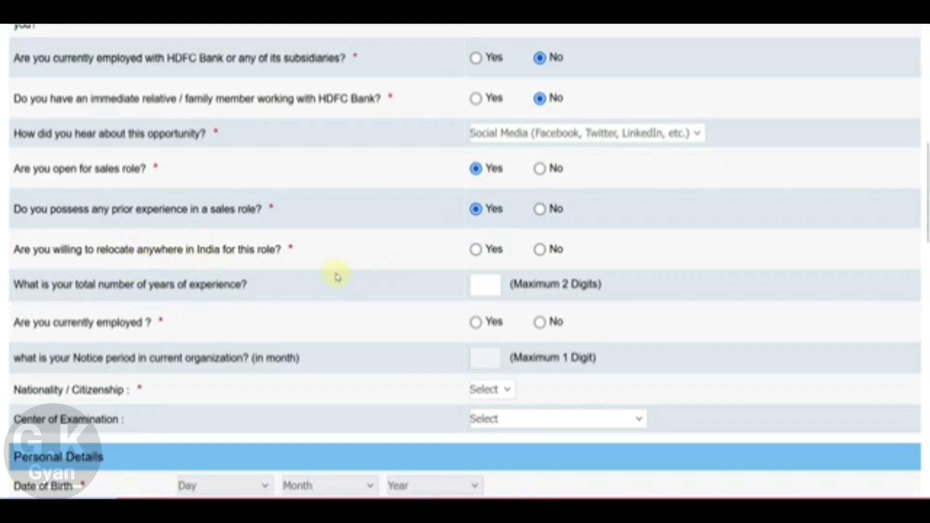
{"action": "left_click", "coordinate": [477, 251]}
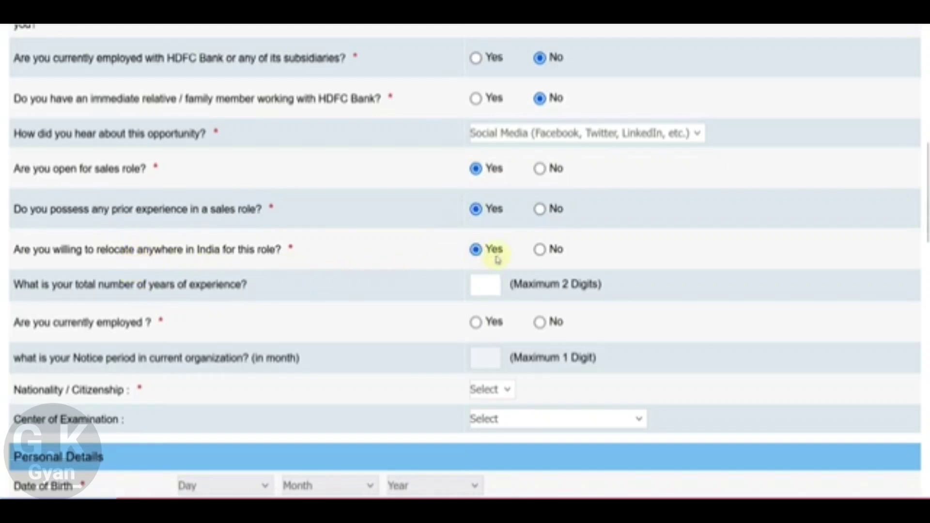
Step: Mark the candidate as not currently employed and set nationality to Indian
{"action": "scroll", "coordinate": [499, 260], "scroll_direction": "down", "scroll_amount": 2}
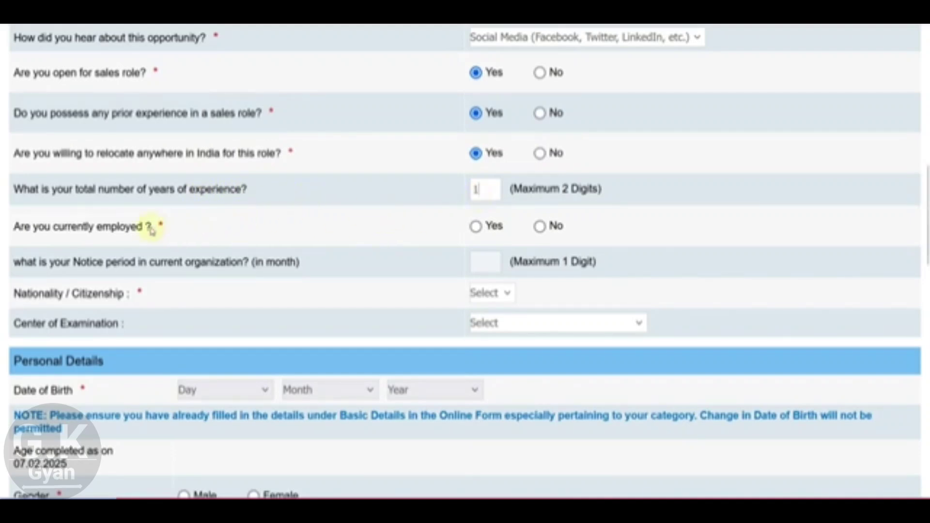
{"action": "left_click", "coordinate": [475, 227]}
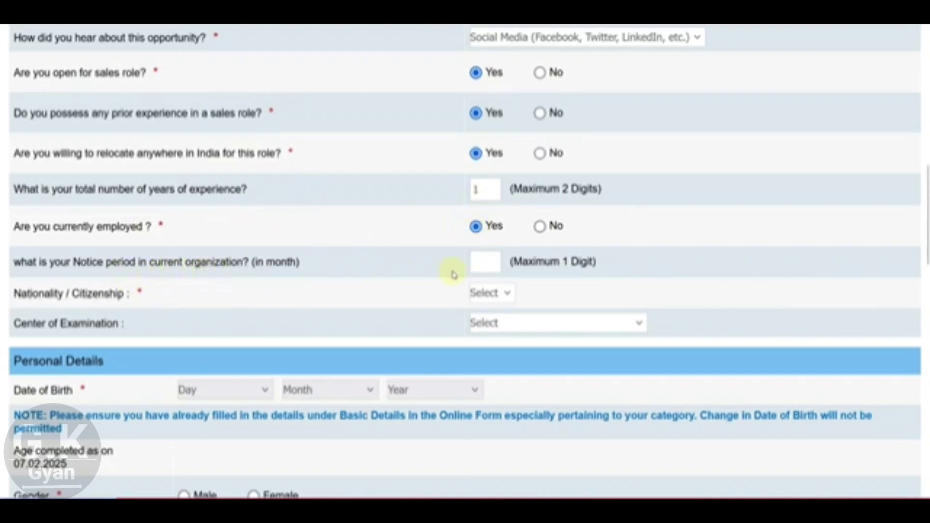
{"action": "left_click", "coordinate": [485, 267]}
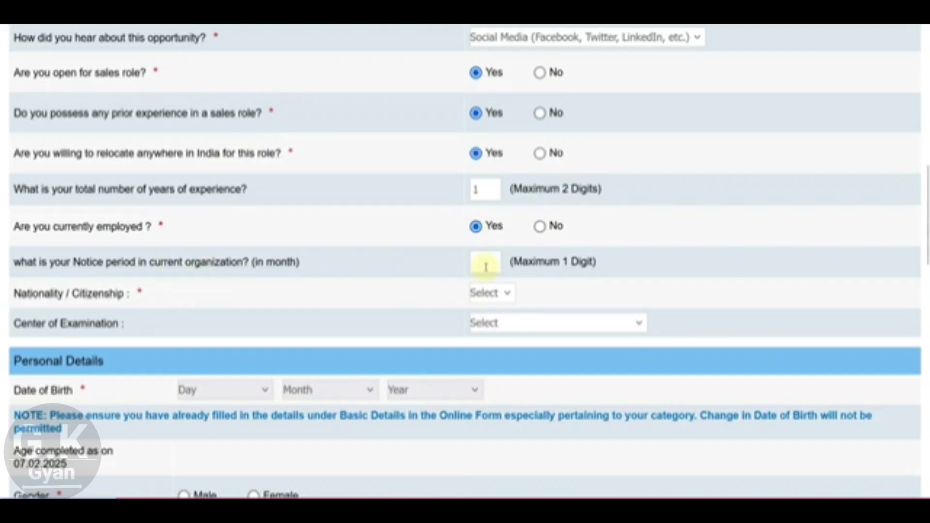
{"action": "left_click", "coordinate": [540, 226]}
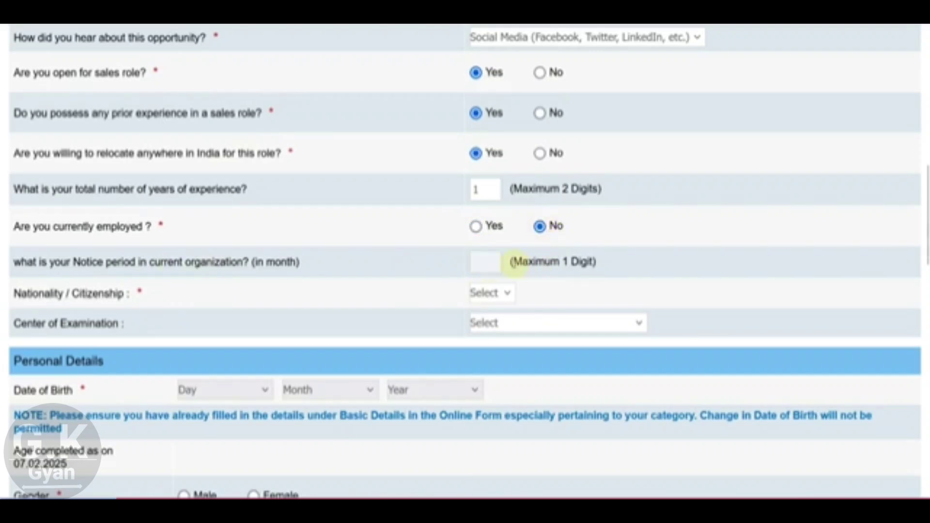
{"action": "scroll", "coordinate": [514, 263], "scroll_direction": "down", "scroll_amount": 2}
{"action": "left_click", "coordinate": [491, 200]}
{"action": "left_click", "coordinate": [489, 236]}
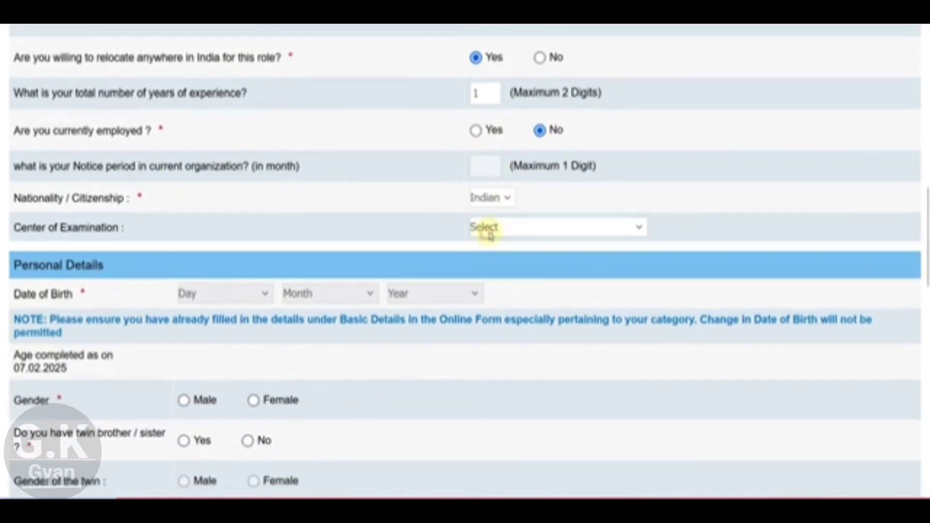
{"action": "left_click", "coordinate": [489, 236]}
{"action": "left_click", "coordinate": [506, 289]}
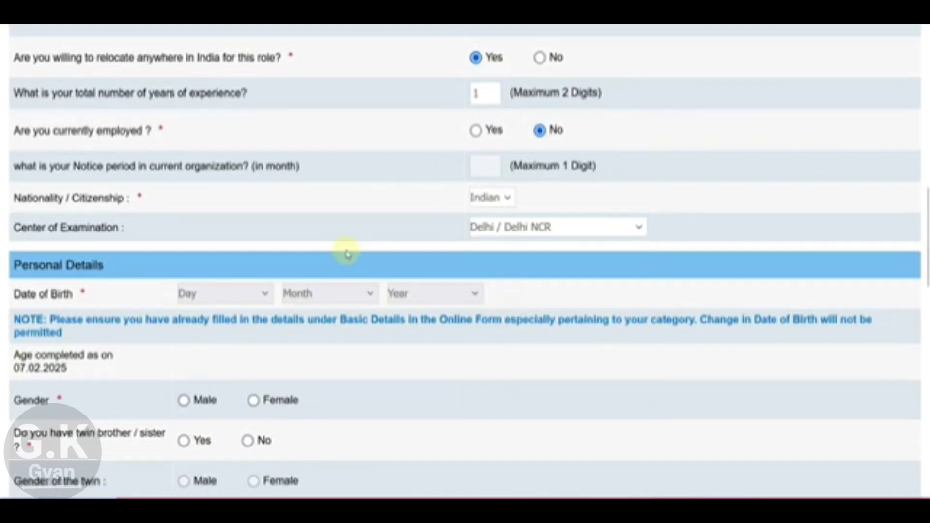
{"action": "scroll", "coordinate": [348, 254], "scroll_direction": "down", "scroll_amount": 4}
{"action": "left_click", "coordinate": [227, 103]}
{"action": "left_click", "coordinate": [225, 205]}
{"action": "left_click", "coordinate": [332, 103]}
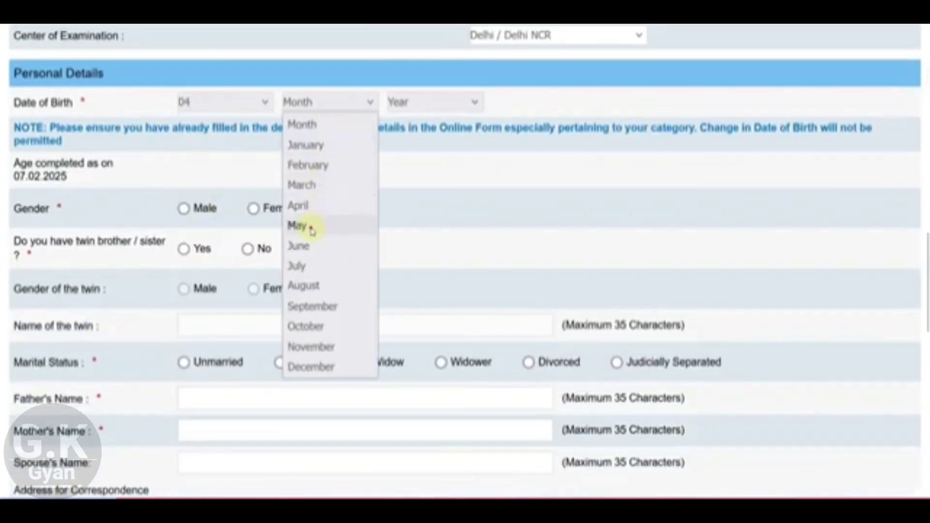
{"action": "left_click", "coordinate": [311, 230]}
{"action": "left_click", "coordinate": [415, 106]}
{"action": "left_click", "coordinate": [424, 263]}
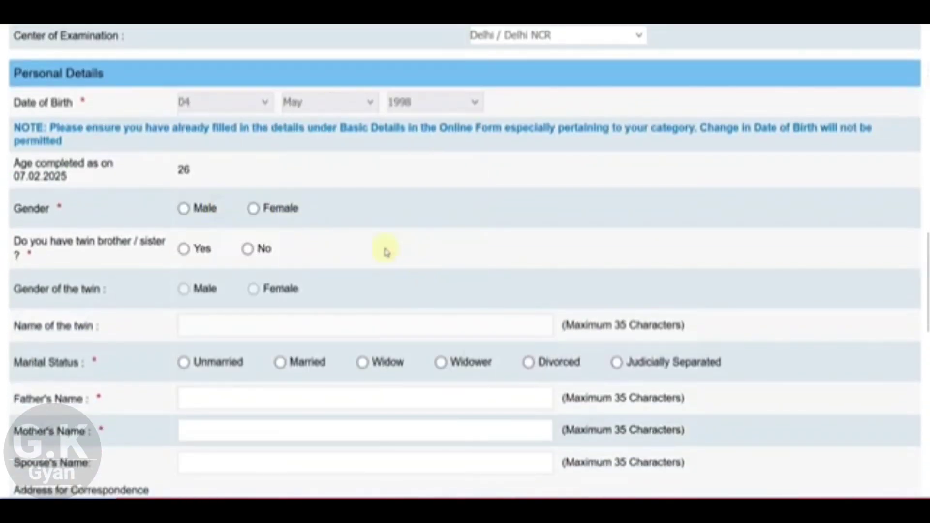
Step: Set gender Male, no twin, Unmarried, and enter the father's and mother's names
{"action": "scroll", "coordinate": [148, 210], "scroll_direction": "down", "scroll_amount": 2}
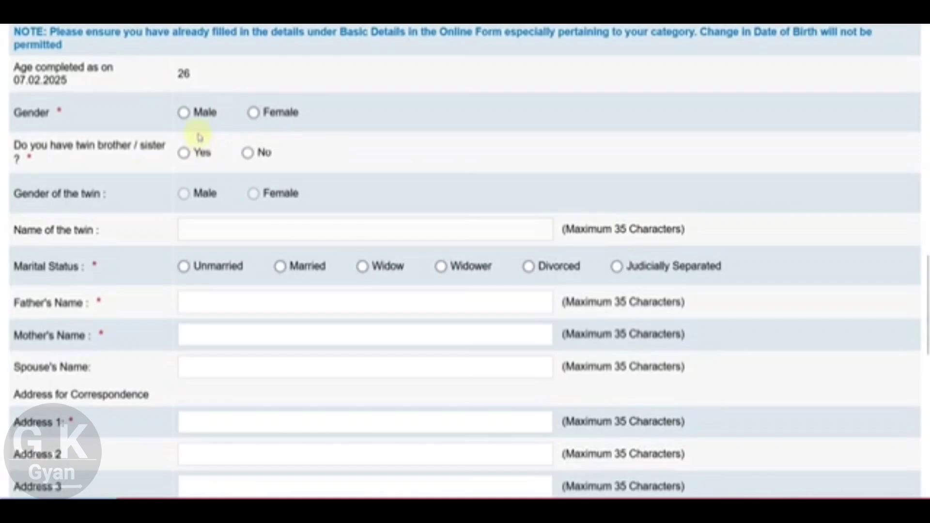
{"action": "left_click", "coordinate": [184, 113]}
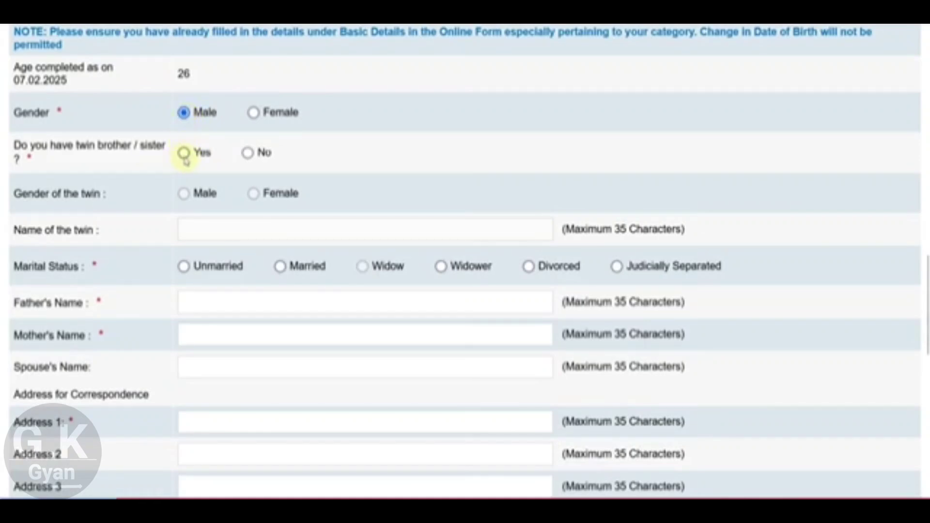
{"action": "left_click", "coordinate": [247, 153]}
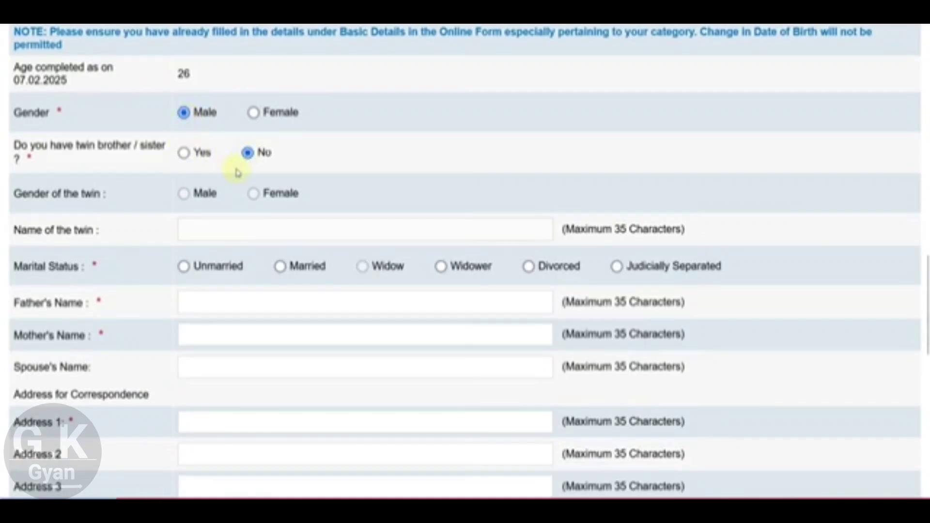
{"action": "scroll", "coordinate": [230, 181], "scroll_direction": "down", "scroll_amount": 2}
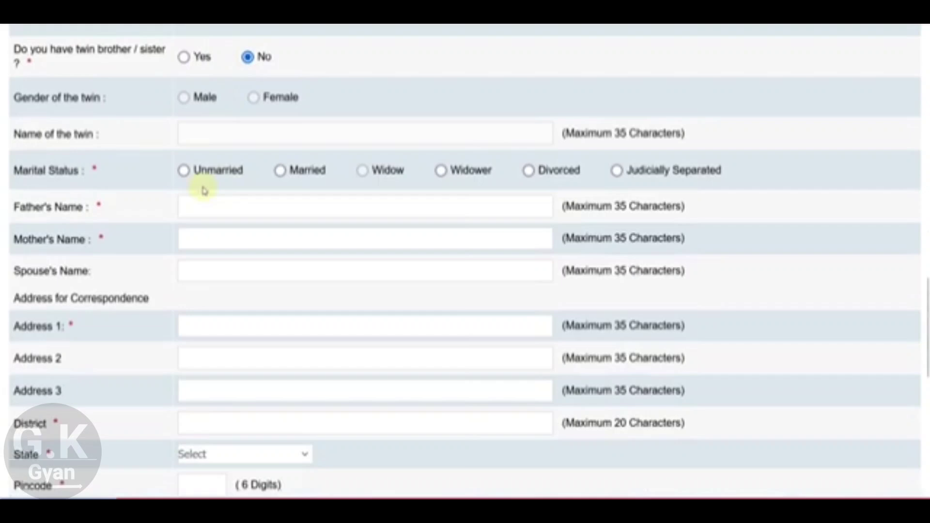
{"action": "left_click", "coordinate": [184, 170]}
{"action": "left_click", "coordinate": [198, 202]}
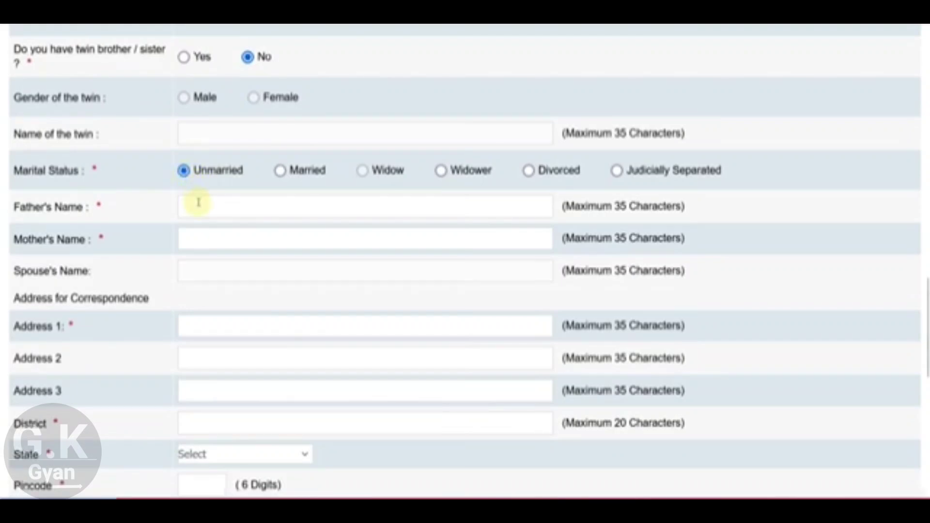
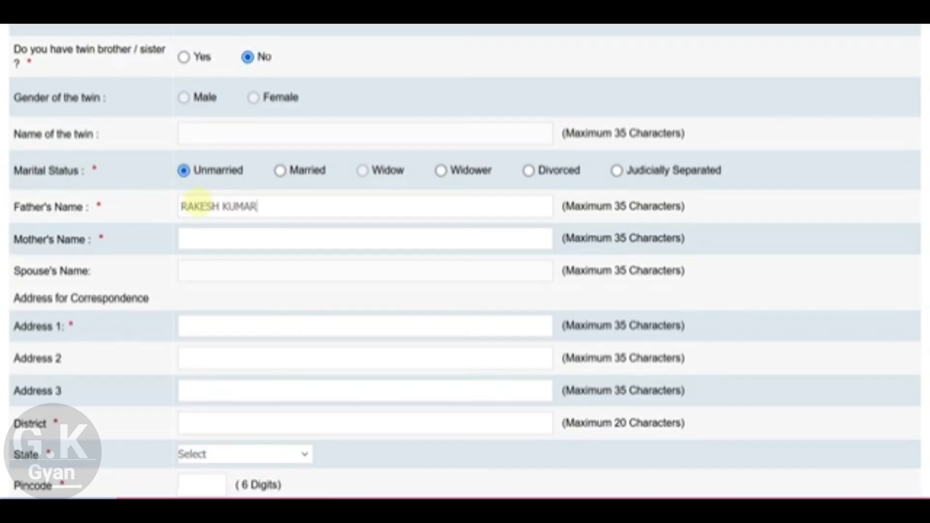
{"action": "type", "text": "REENA"}
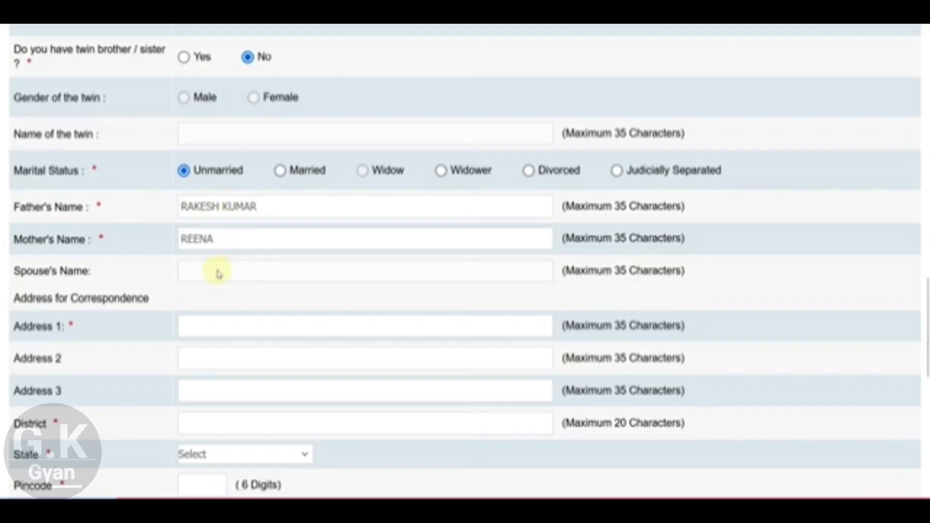
{"action": "scroll", "coordinate": [215, 275], "scroll_direction": "down", "scroll_amount": 2}
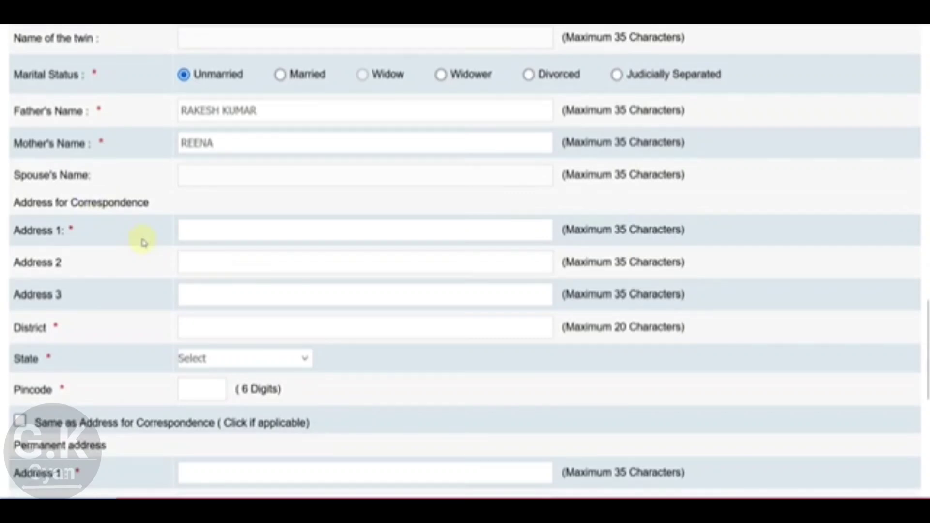
Step: Set the correspondence address state to RAJASTHAN
{"action": "scroll", "coordinate": [196, 234], "scroll_direction": "down", "scroll_amount": 2}
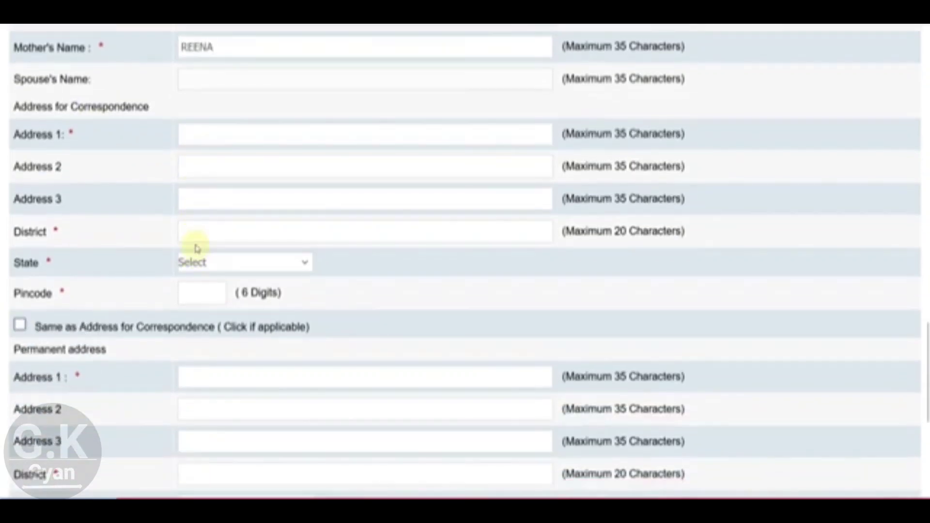
{"action": "left_click", "coordinate": [198, 262]}
{"action": "scroll", "coordinate": [219, 224], "scroll_direction": "down", "scroll_amount": 5}
{"action": "left_click", "coordinate": [213, 98]}
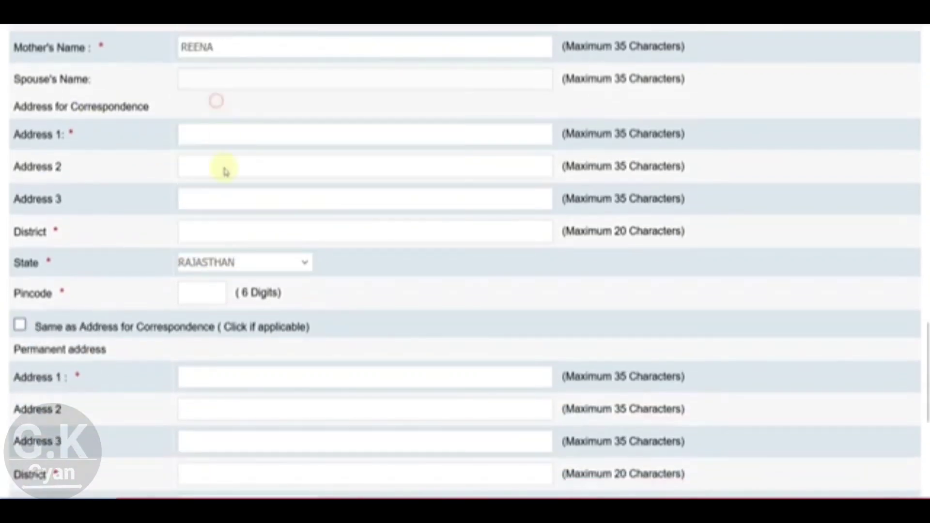
Step: Use the Permanent Address for GST invoicing and validate the details, then fill permanent Address 1
{"action": "scroll", "coordinate": [209, 284], "scroll_direction": "down", "scroll_amount": 2}
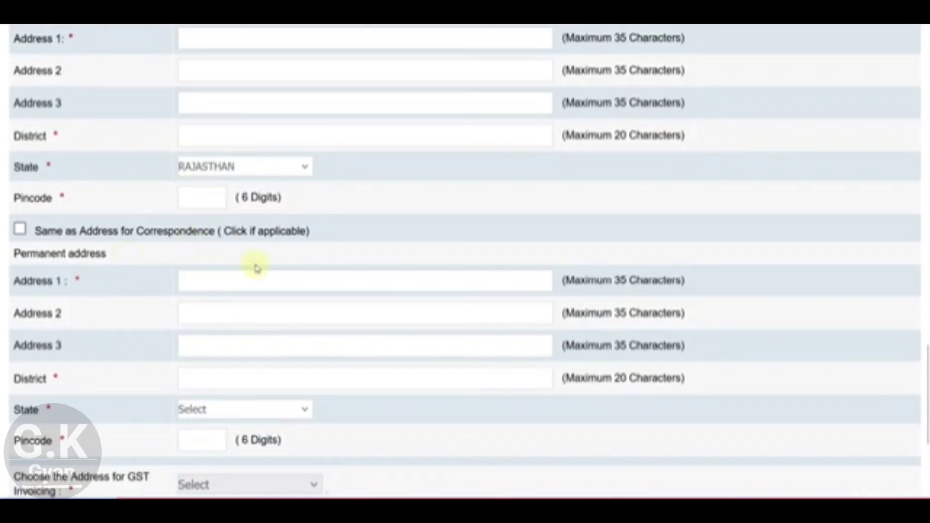
{"action": "scroll", "coordinate": [258, 269], "scroll_direction": "down", "scroll_amount": 2}
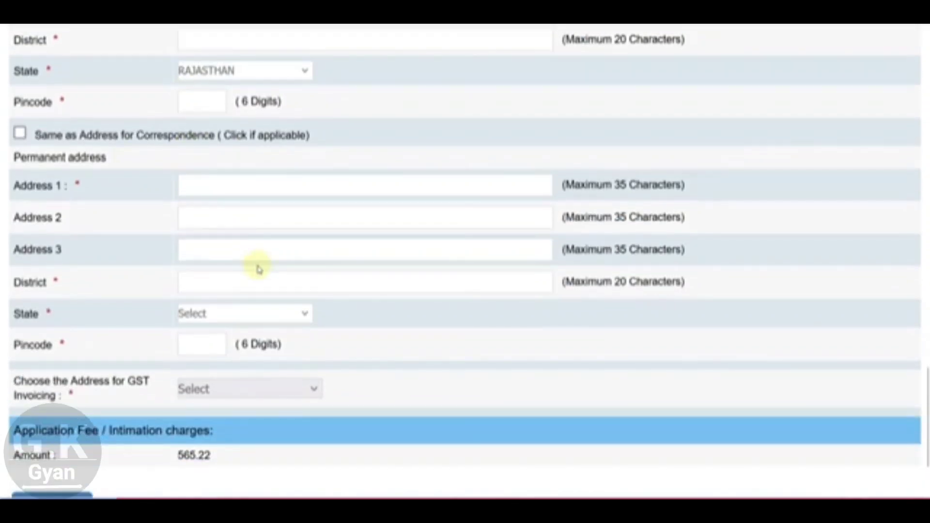
{"action": "scroll", "coordinate": [378, 264], "scroll_direction": "down", "scroll_amount": 2}
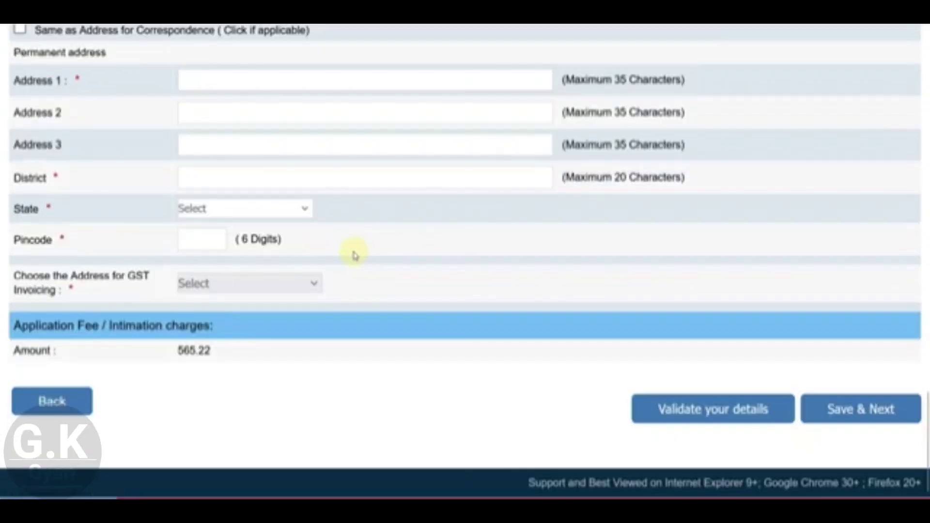
{"action": "left_click", "coordinate": [270, 289]}
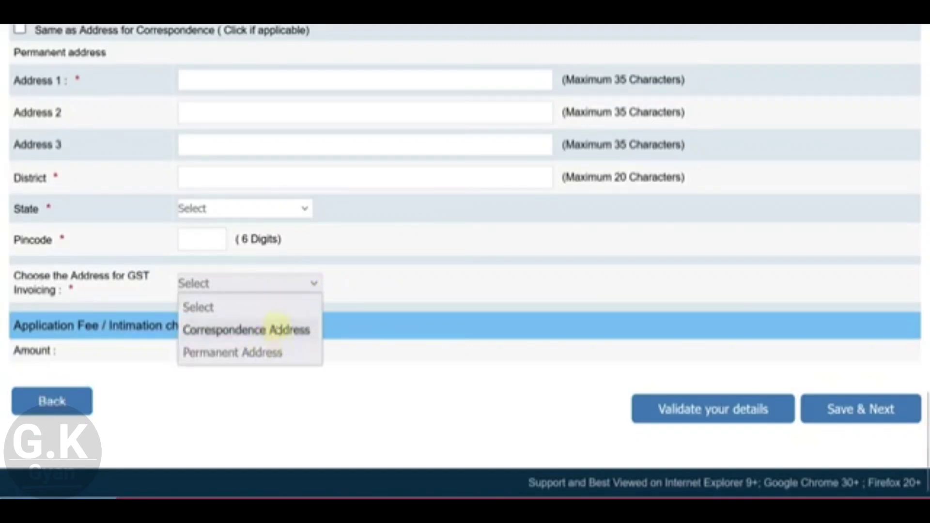
{"action": "left_click", "coordinate": [278, 353]}
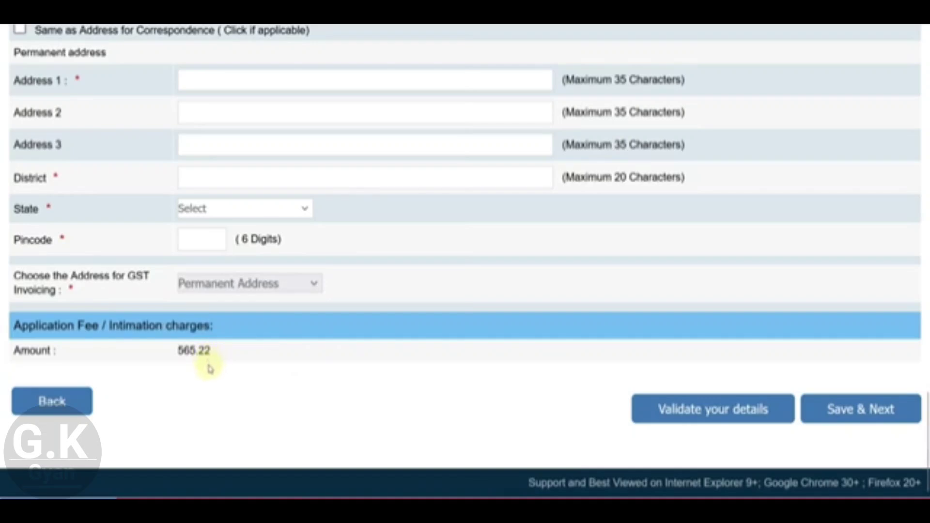
{"action": "left_click", "coordinate": [669, 408]}
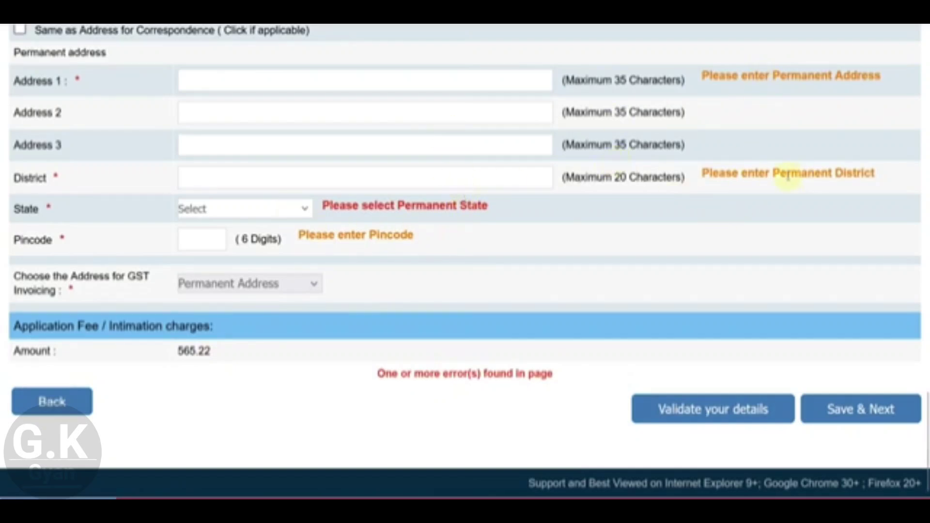
{"action": "left_click", "coordinate": [388, 86]}
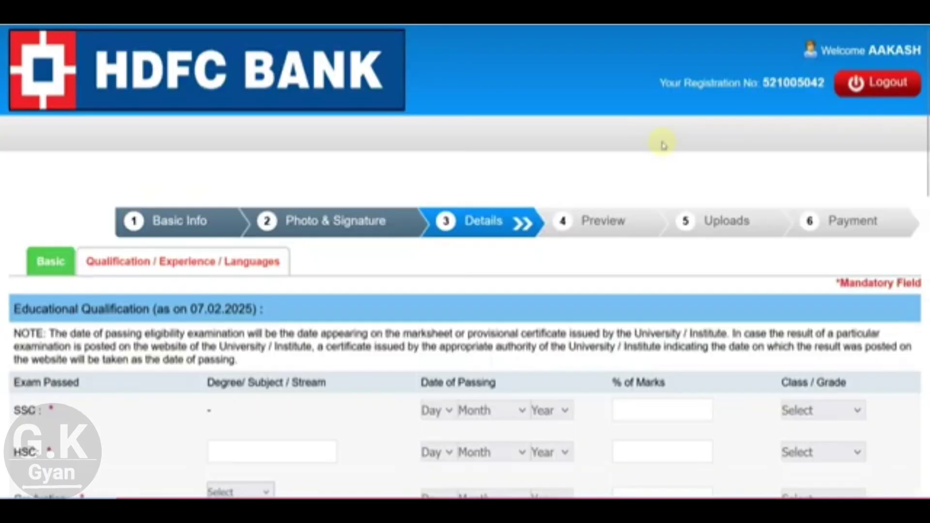
Step: Fill the SSC row: passed 17 July 2016, 80.00 percent, First Class
{"action": "scroll", "coordinate": [515, 208], "scroll_direction": "down", "scroll_amount": 4}
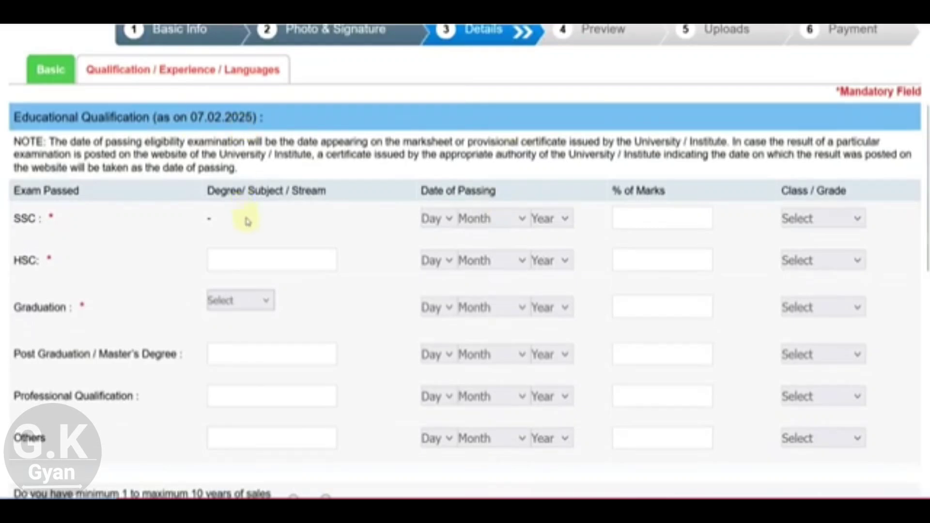
{"action": "left_click", "coordinate": [433, 219]}
{"action": "scroll", "coordinate": [432, 339], "scroll_direction": "down", "scroll_amount": 5}
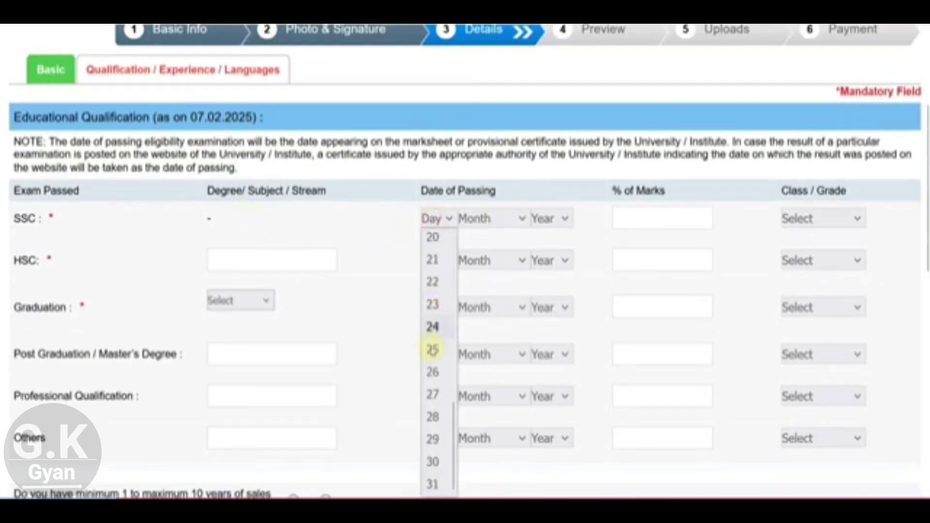
{"action": "scroll", "coordinate": [434, 291], "scroll_direction": "up", "scroll_amount": 2}
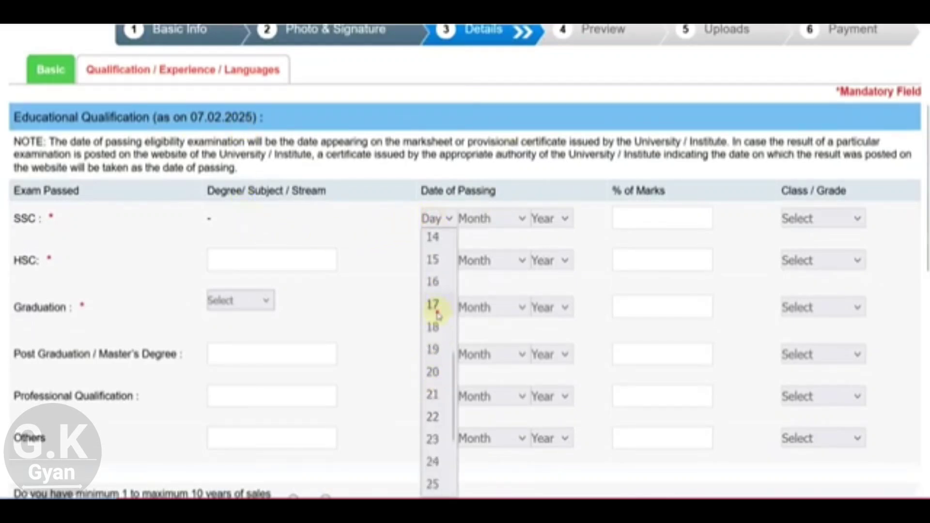
{"action": "left_click", "coordinate": [433, 305]}
{"action": "left_click", "coordinate": [473, 218]}
{"action": "left_click", "coordinate": [475, 399]}
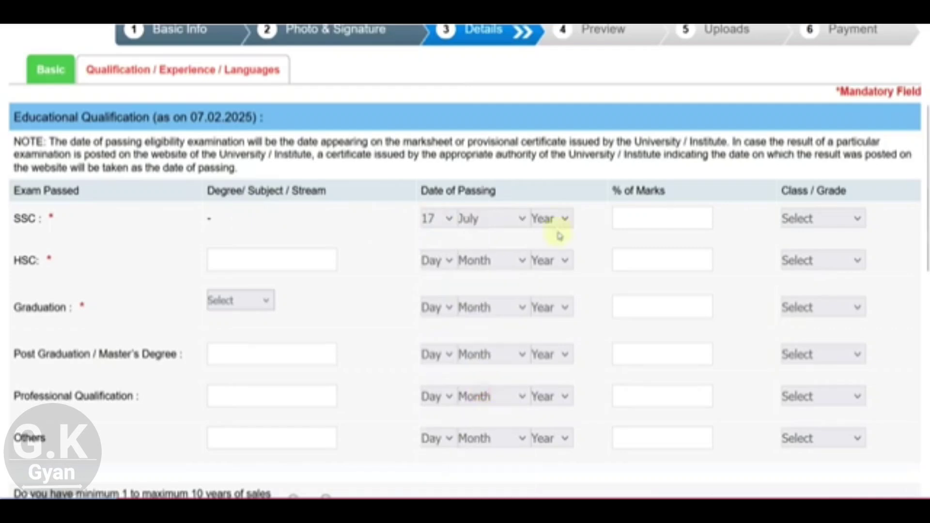
{"action": "left_click", "coordinate": [562, 219]}
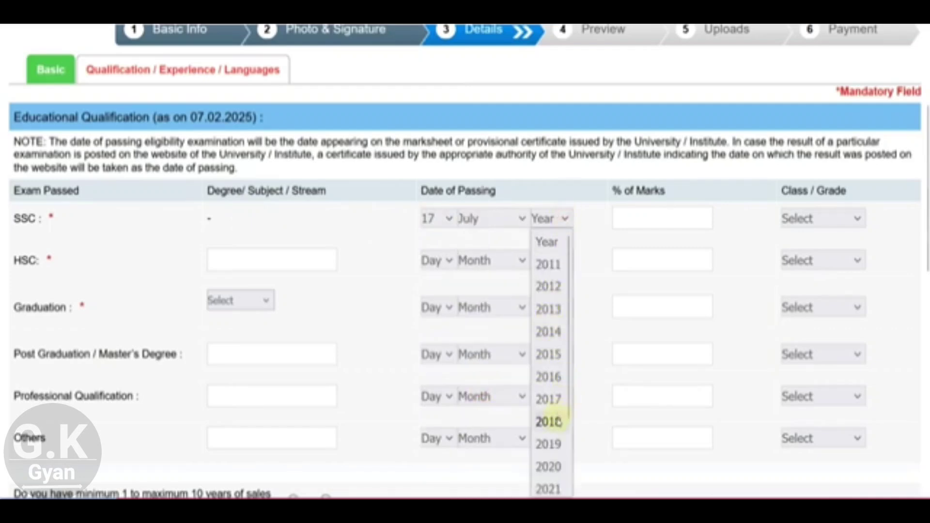
{"action": "left_click", "coordinate": [550, 377]}
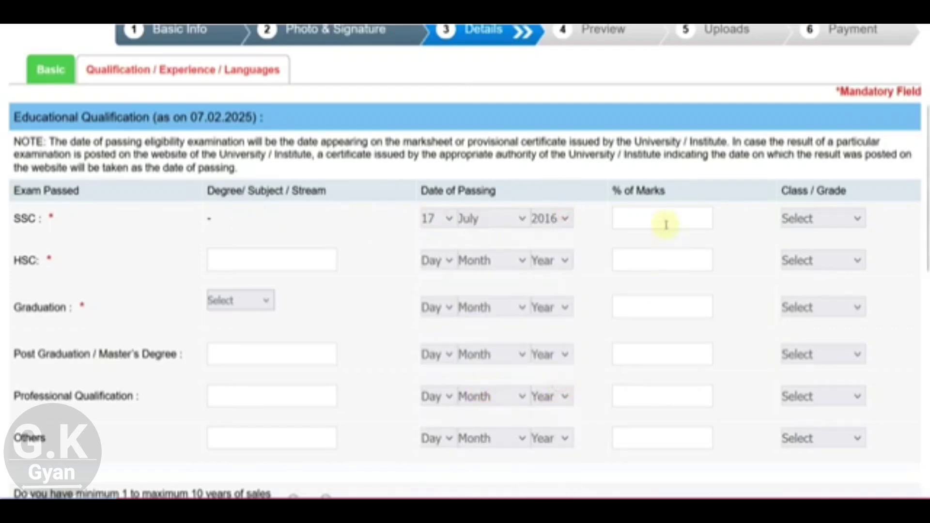
{"action": "left_click", "coordinate": [662, 219]}
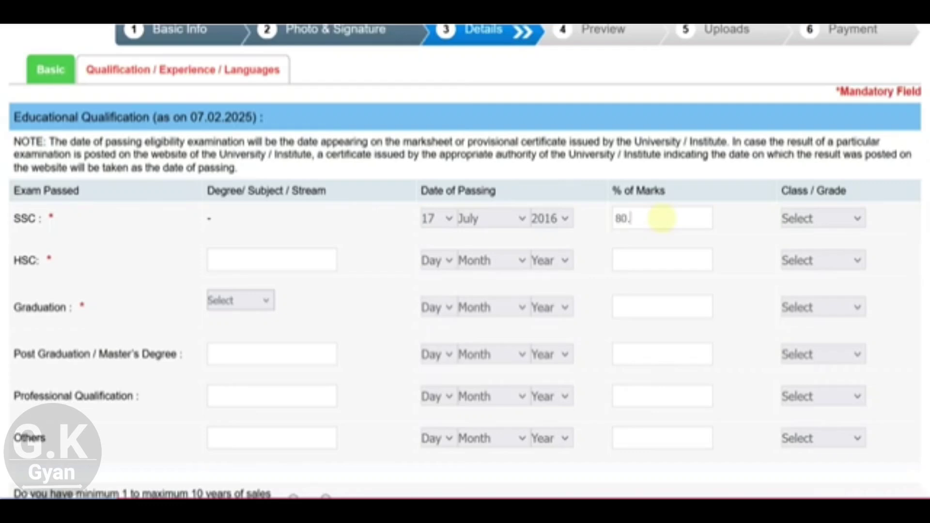
{"action": "left_click", "coordinate": [799, 218]}
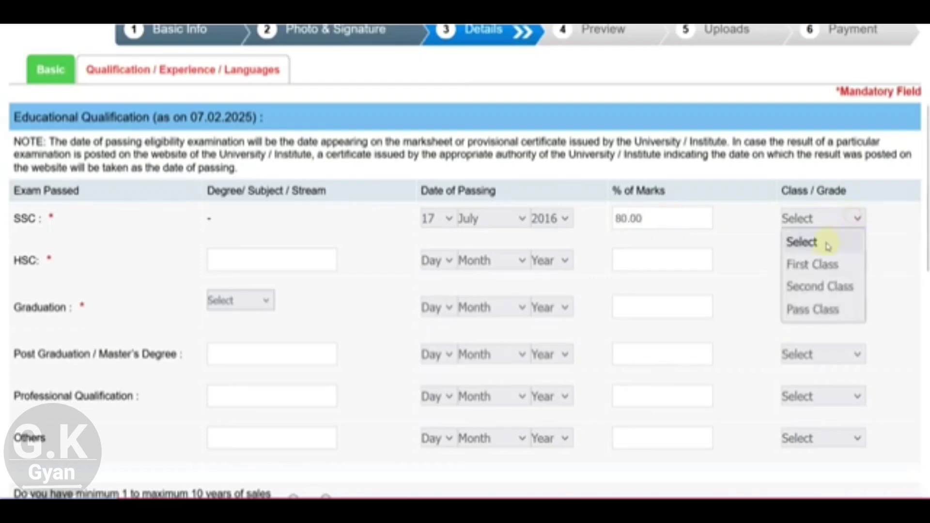
{"action": "left_click", "coordinate": [822, 264]}
Step: Fill the HSC row: SCIENCE, passed 19 July 2018, 82.00 percent, First Class
{"action": "left_click", "coordinate": [273, 264]}
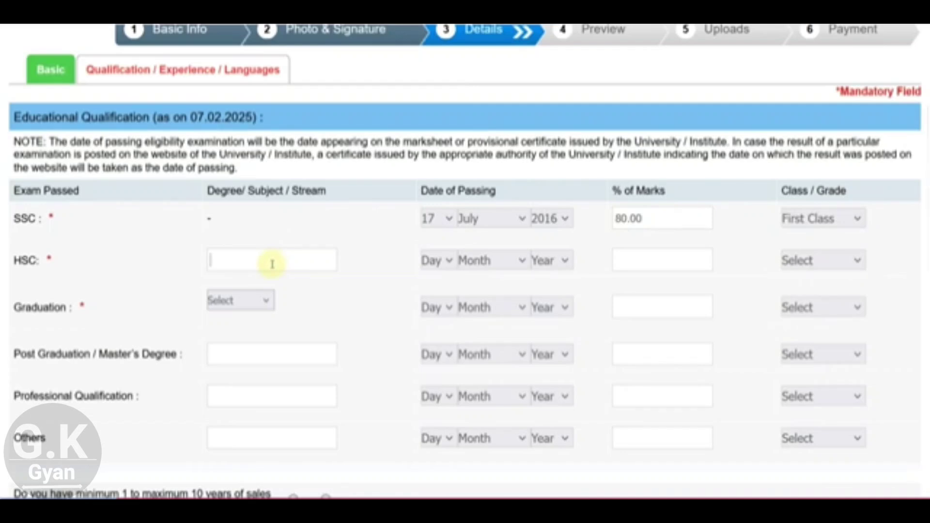
{"action": "type", "text": "SCIENCE"}
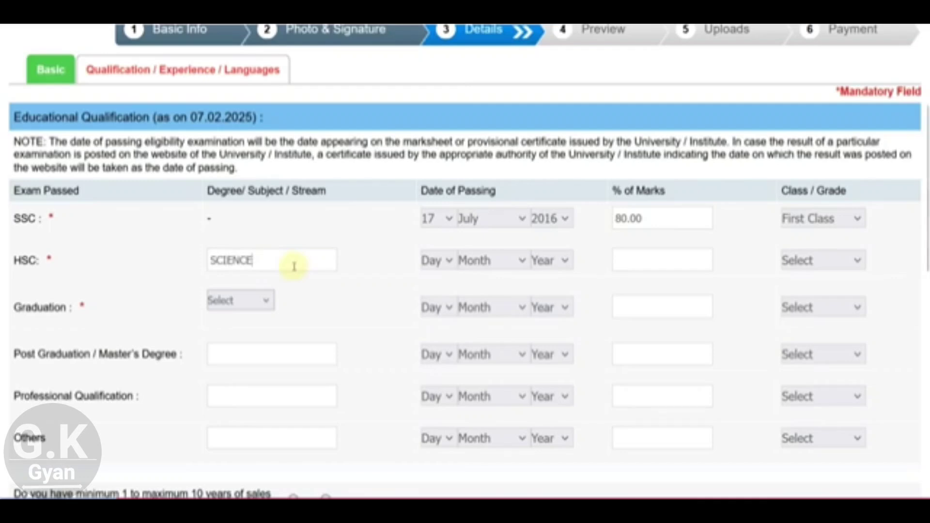
{"action": "left_click", "coordinate": [435, 261]}
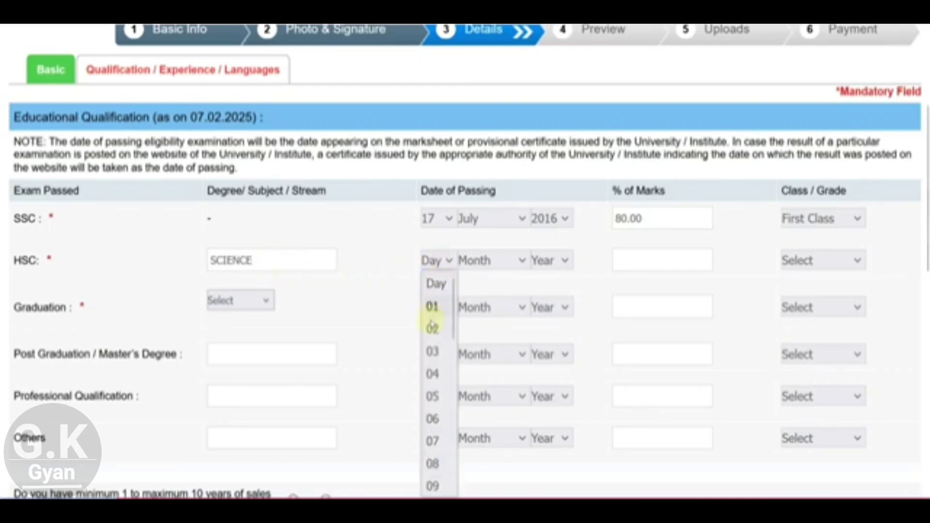
{"action": "scroll", "coordinate": [431, 388], "scroll_direction": "down", "scroll_amount": 7}
{"action": "scroll", "coordinate": [435, 339], "scroll_direction": "up", "scroll_amount": 2}
{"action": "left_click", "coordinate": [433, 349]}
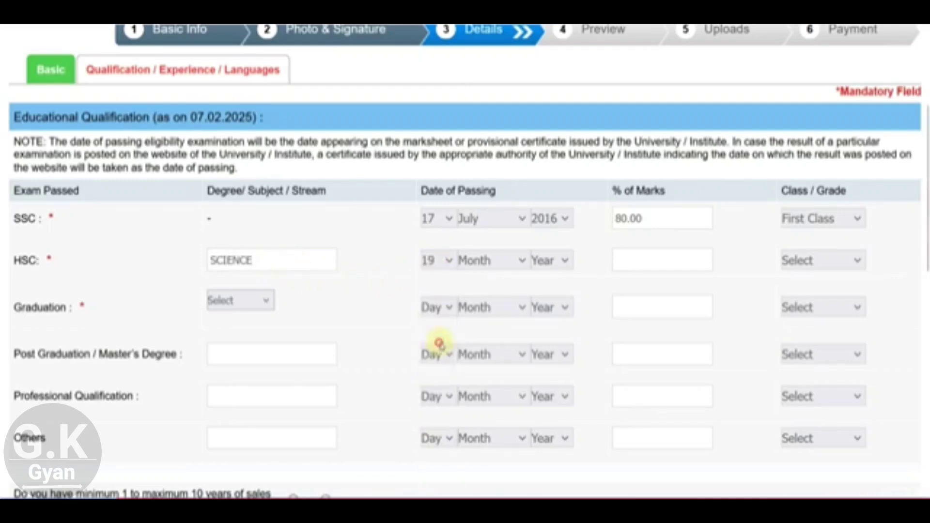
{"action": "left_click", "coordinate": [479, 262]}
{"action": "left_click", "coordinate": [482, 439]}
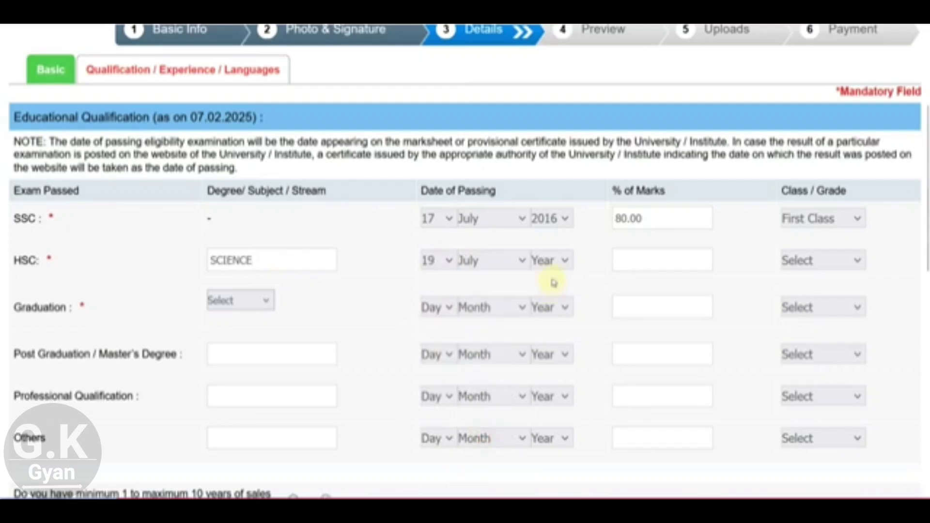
{"action": "left_click", "coordinate": [551, 266]}
{"action": "left_click", "coordinate": [548, 463]}
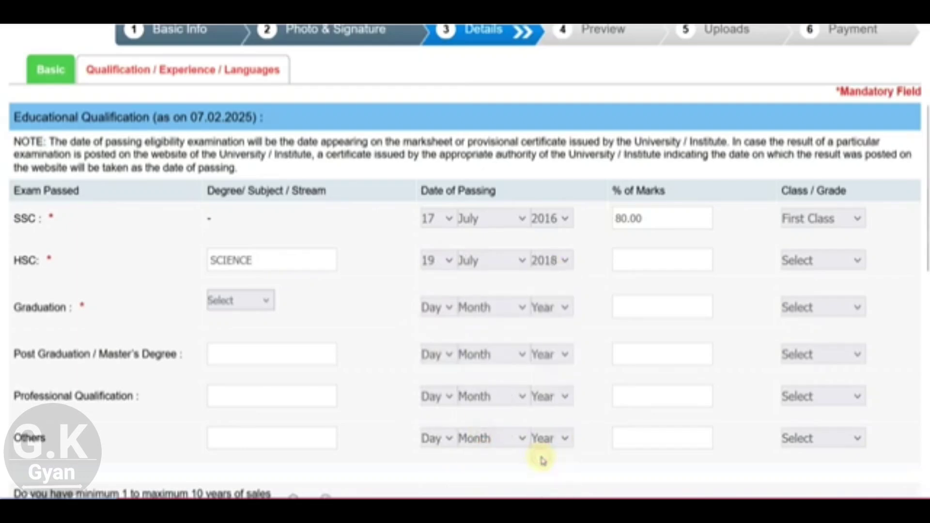
{"action": "left_click", "coordinate": [622, 268]}
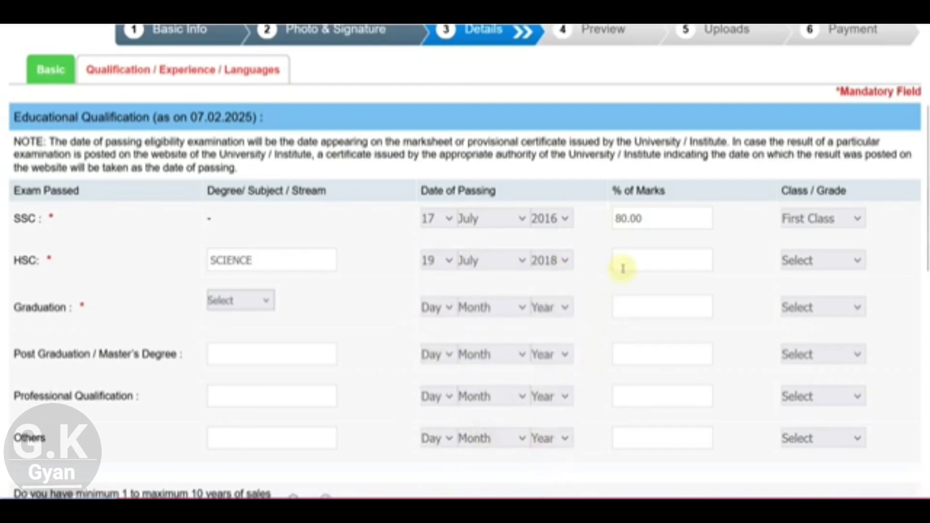
{"action": "type", "text": "82.00"}
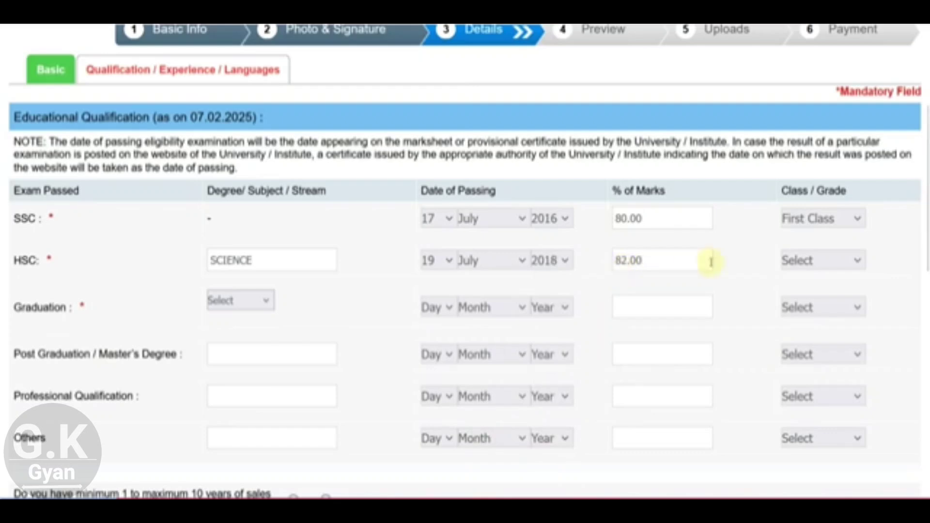
{"action": "left_click", "coordinate": [799, 261]}
{"action": "left_click", "coordinate": [799, 305]}
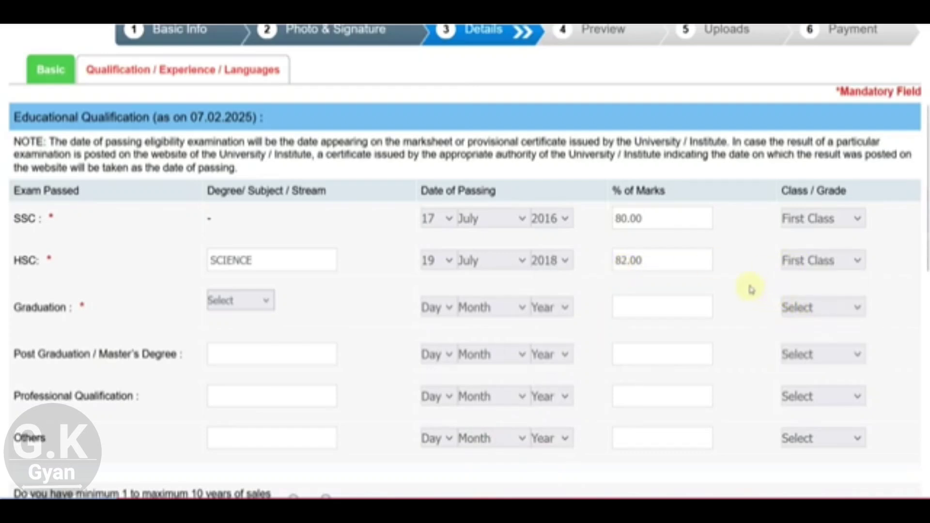
Step: Add the Engineering graduation passed 29 September 2022 with 70.00 percent, First Class
{"action": "scroll", "coordinate": [406, 190], "scroll_direction": "down", "scroll_amount": 2}
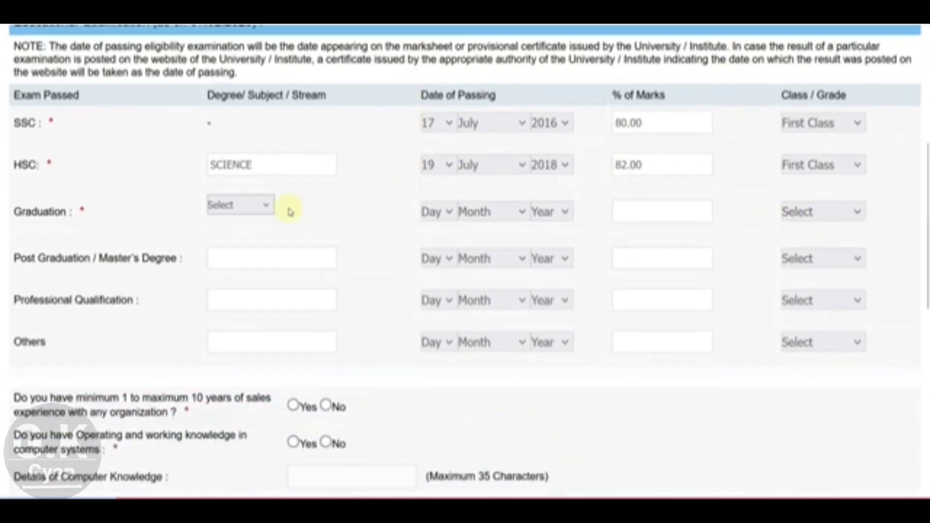
{"action": "left_click", "coordinate": [263, 205]}
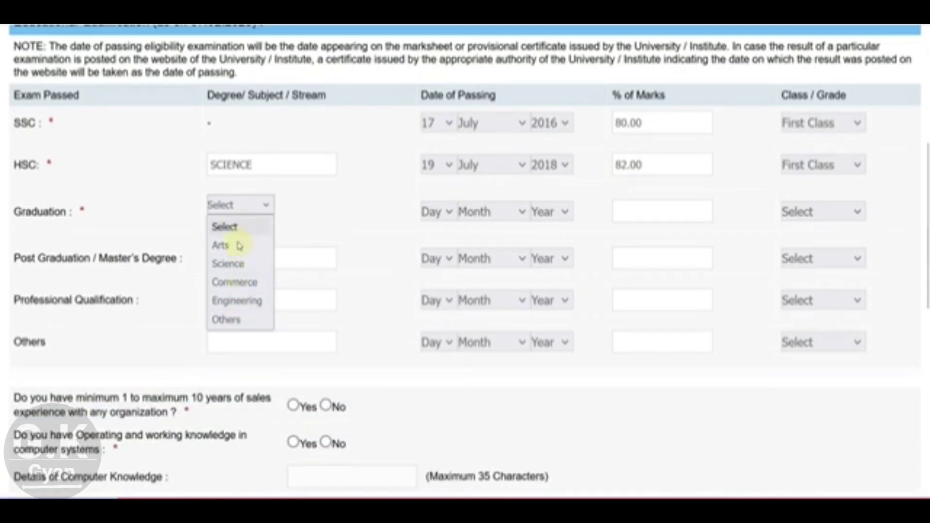
{"action": "left_click", "coordinate": [237, 300]}
{"action": "left_click", "coordinate": [436, 212]}
{"action": "scroll", "coordinate": [427, 388], "scroll_direction": "down", "scroll_amount": 5}
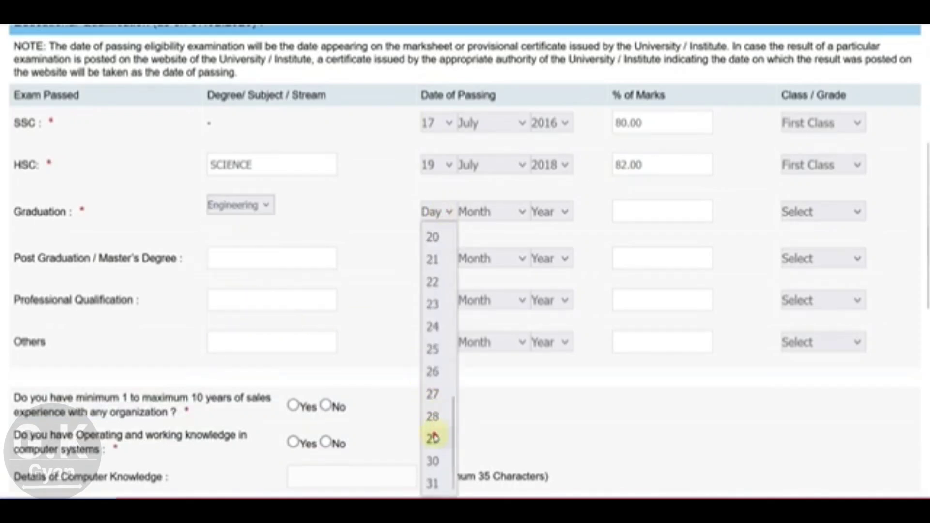
{"action": "left_click", "coordinate": [433, 438]}
{"action": "left_click", "coordinate": [489, 212]}
{"action": "left_click", "coordinate": [487, 436]}
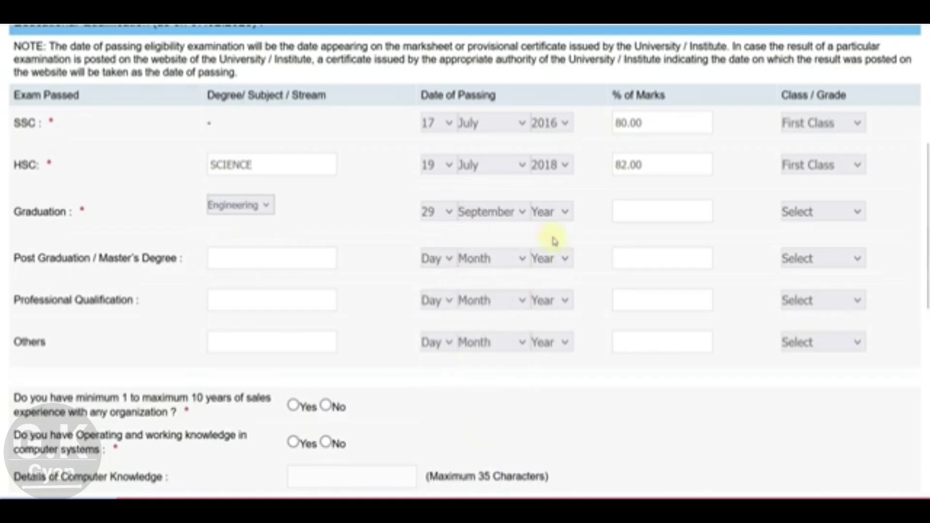
{"action": "left_click", "coordinate": [545, 214]}
{"action": "scroll", "coordinate": [550, 438], "scroll_direction": "down", "scroll_amount": 1}
{"action": "left_click", "coordinate": [549, 416]}
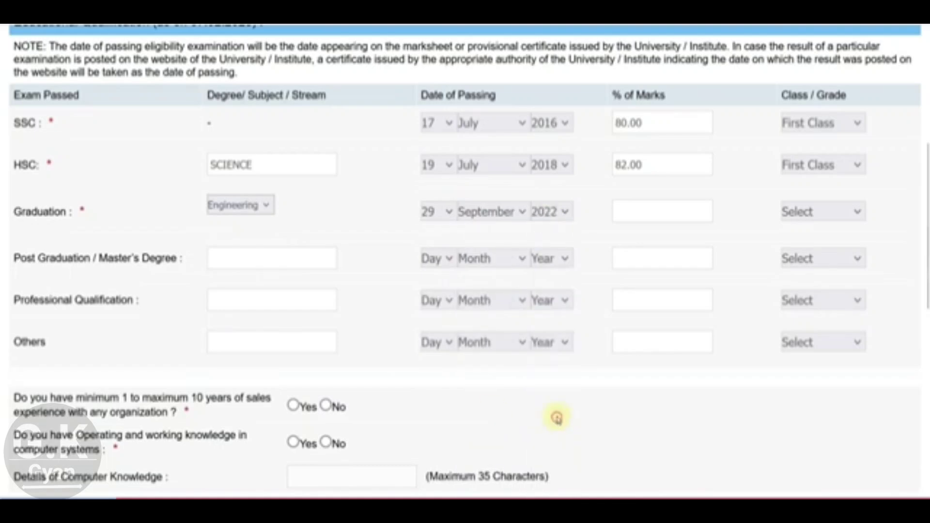
{"action": "left_click", "coordinate": [628, 212]}
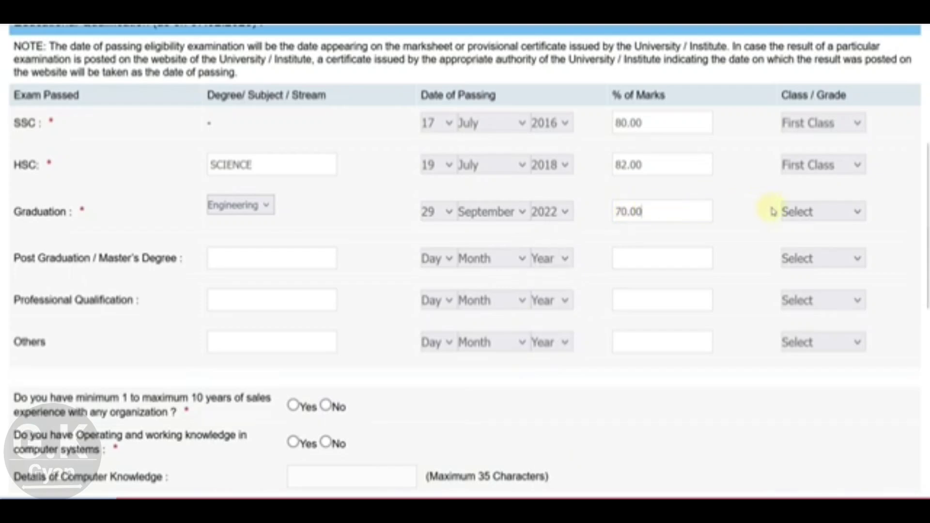
{"action": "left_click", "coordinate": [787, 212]}
{"action": "left_click", "coordinate": [798, 258]}
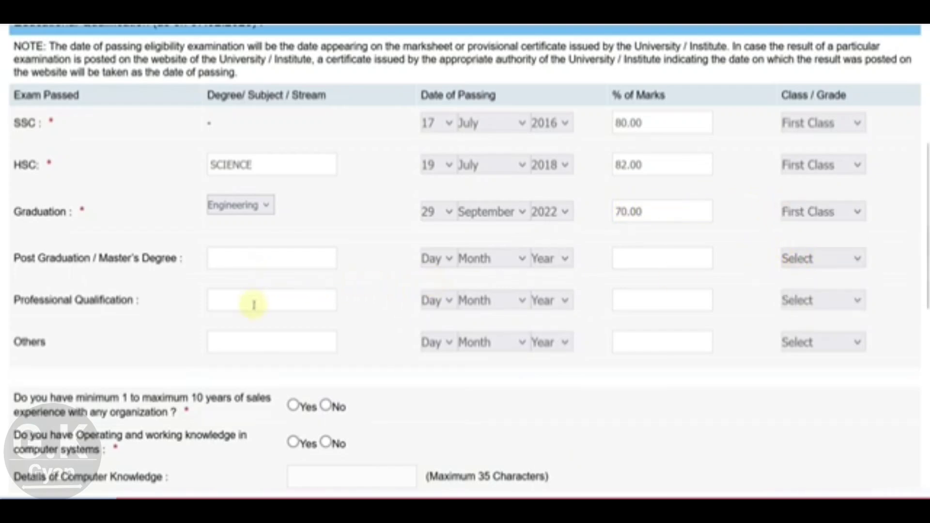
Step: Answer Yes to sales experience and computer knowledge, entering RSCIT as the computer knowledge
{"action": "scroll", "coordinate": [260, 297], "scroll_direction": "down", "scroll_amount": 2}
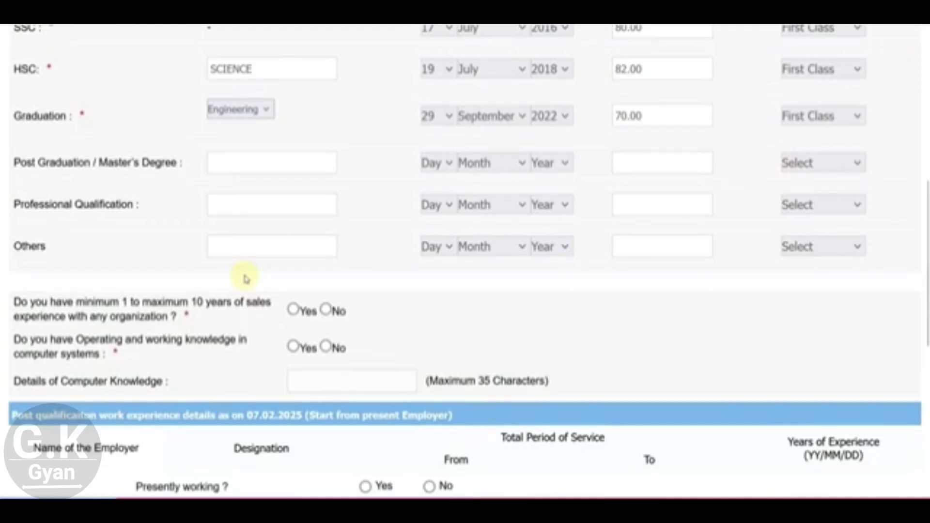
{"action": "scroll", "coordinate": [245, 279], "scroll_direction": "down", "scroll_amount": 2}
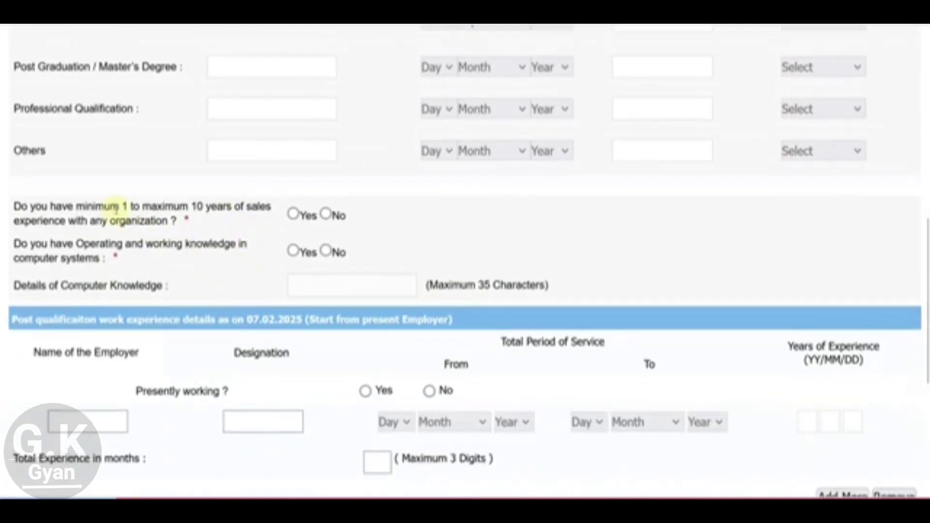
{"action": "left_click", "coordinate": [293, 214]}
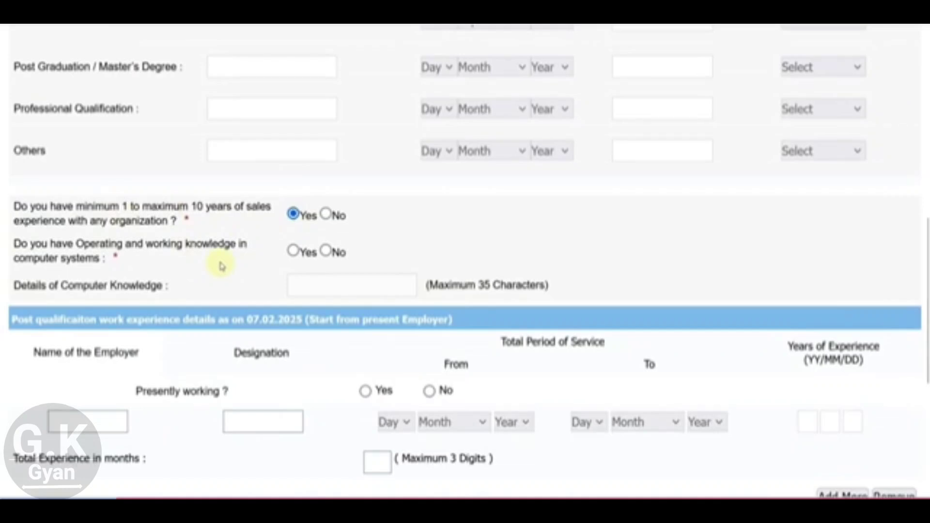
{"action": "left_click", "coordinate": [293, 251]}
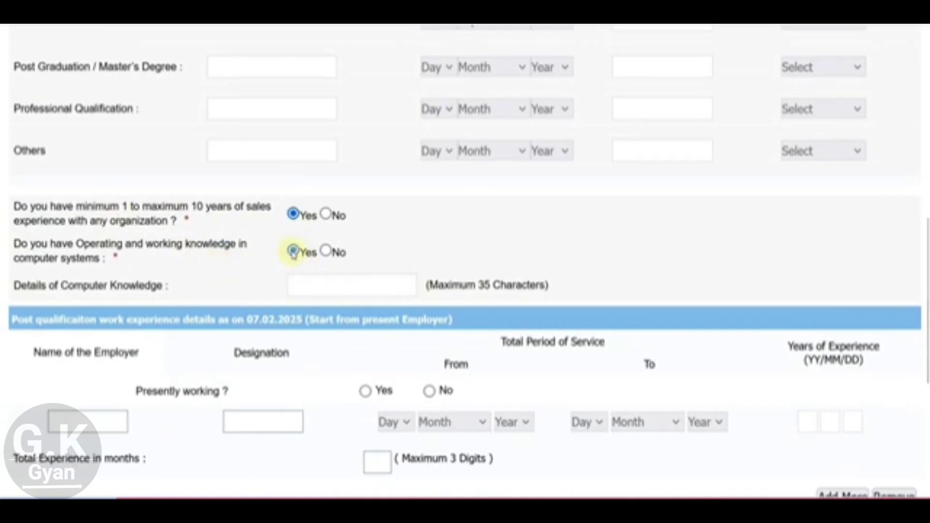
{"action": "left_click", "coordinate": [303, 287]}
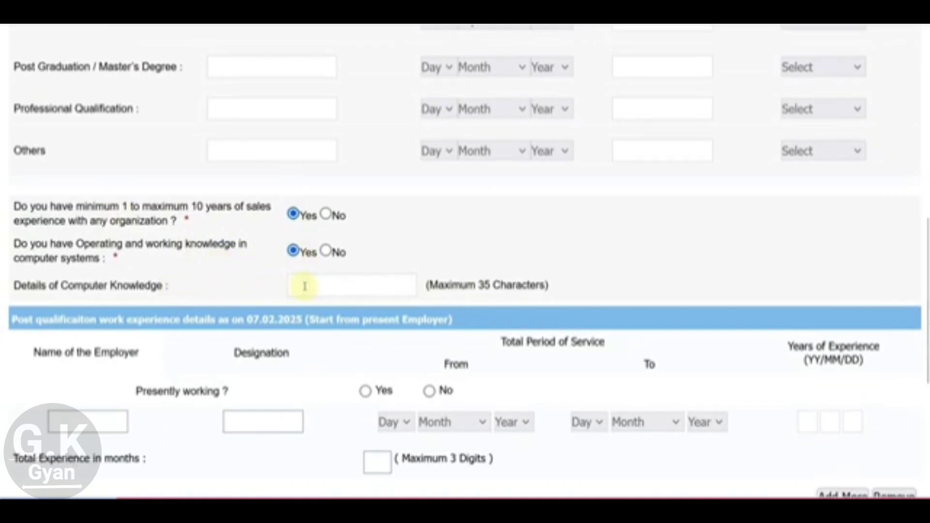
{"action": "type", "text": "RSCIT"}
{"action": "scroll", "coordinate": [310, 285], "scroll_direction": "down", "scroll_amount": 5}
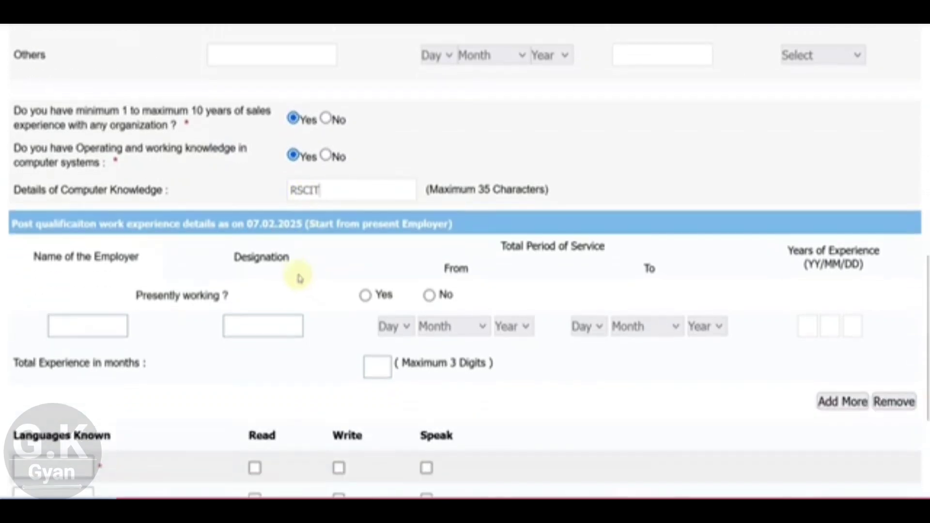
{"action": "scroll", "coordinate": [289, 261], "scroll_direction": "up", "scroll_amount": 2}
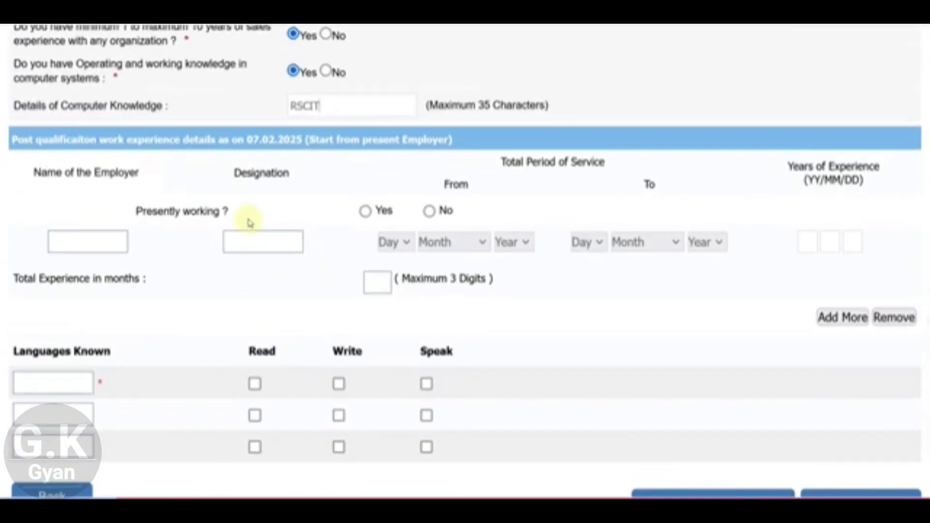
Step: Mark the applicant as presently working and look over the employer, designation and service-date fields
{"action": "left_click", "coordinate": [366, 213]}
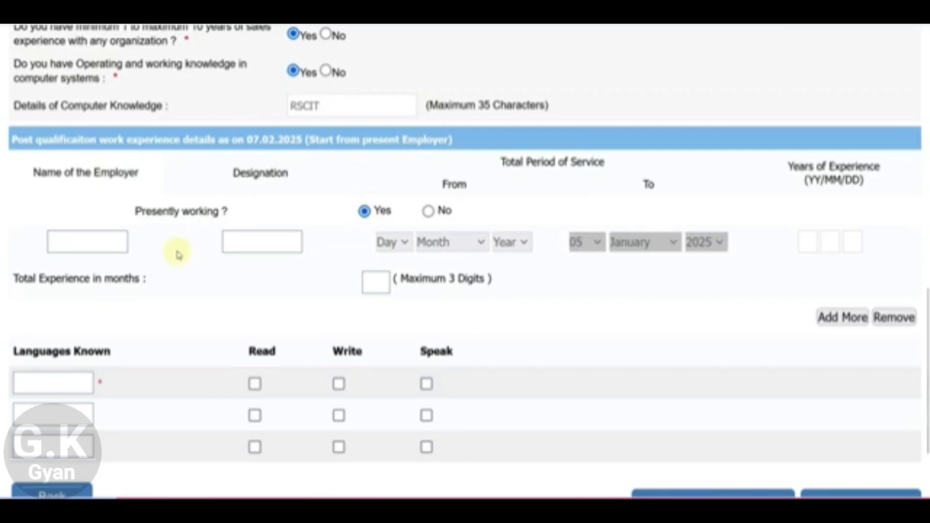
{"action": "left_click", "coordinate": [87, 241]}
{"action": "left_click", "coordinate": [231, 242]}
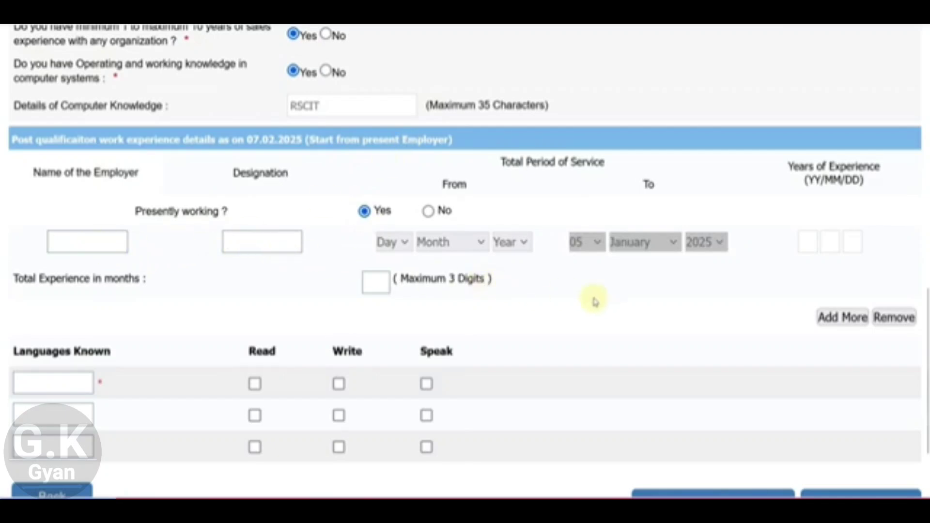
{"action": "left_click", "coordinate": [838, 319]}
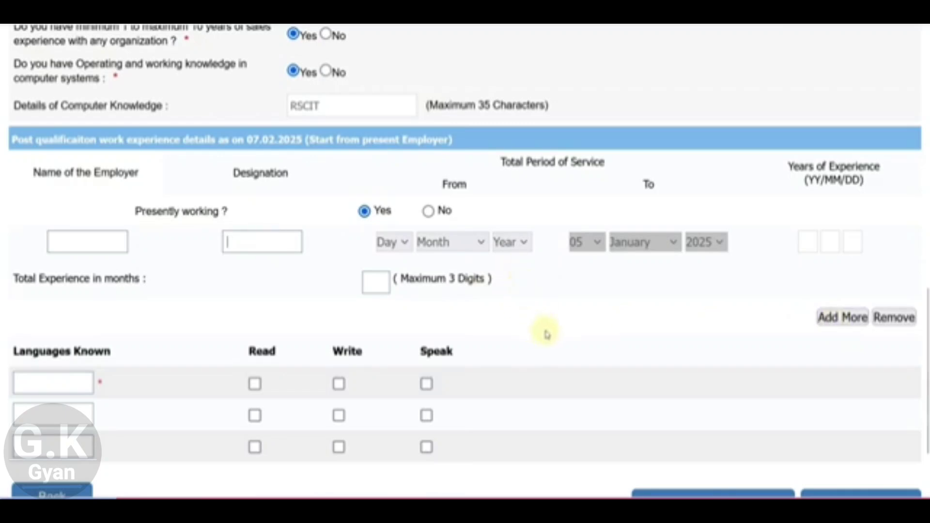
{"action": "left_click", "coordinate": [387, 243]}
{"action": "left_click", "coordinate": [451, 242]}
{"action": "left_click", "coordinate": [538, 285]}
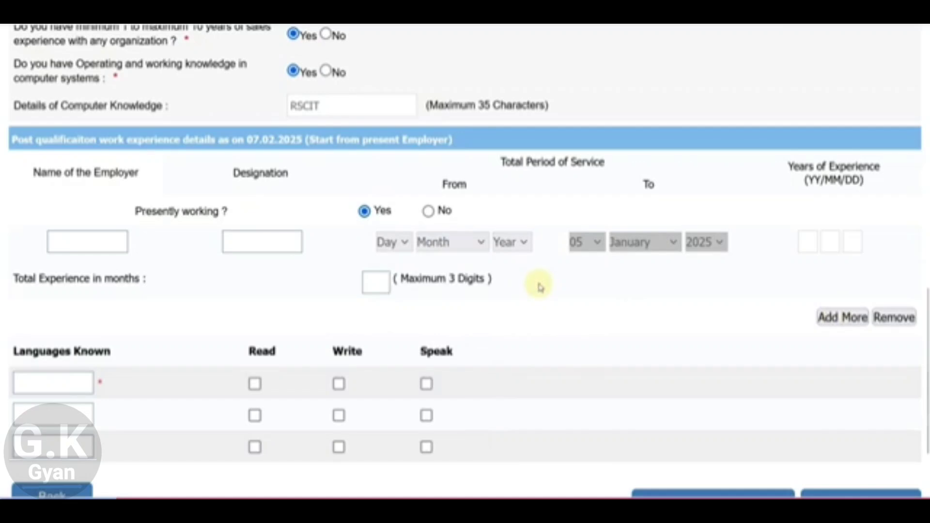
Step: Switch Presently working to No, leaving employer, designation and service dates blank
{"action": "left_click", "coordinate": [429, 212]}
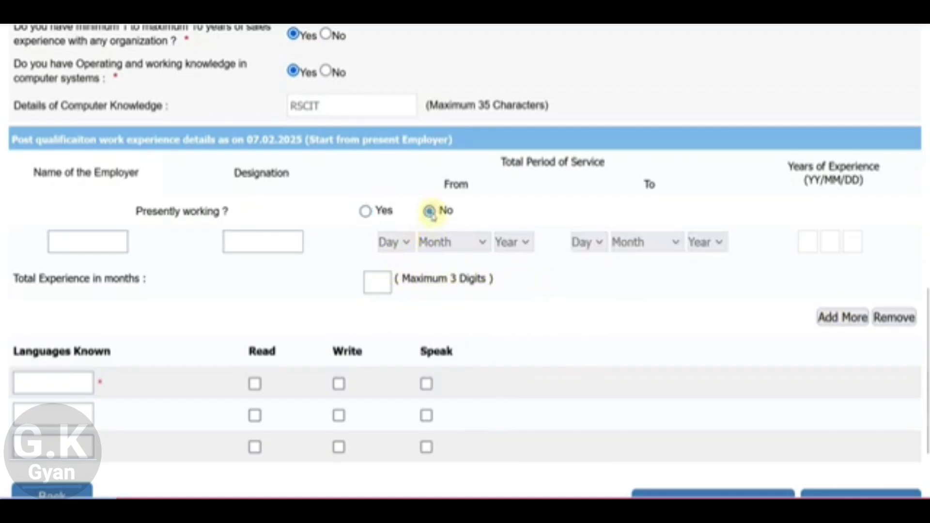
{"action": "left_click", "coordinate": [103, 239]}
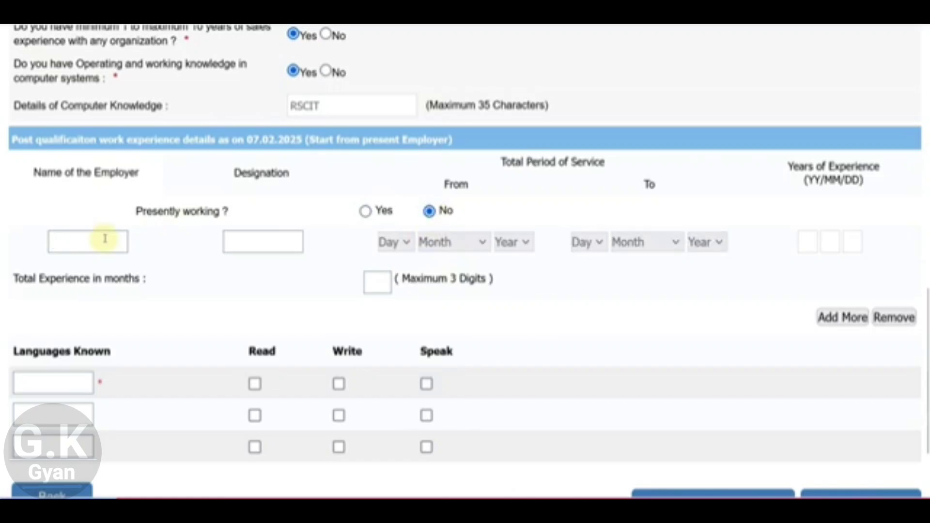
{"action": "left_click", "coordinate": [254, 241]}
{"action": "left_click", "coordinate": [401, 246]}
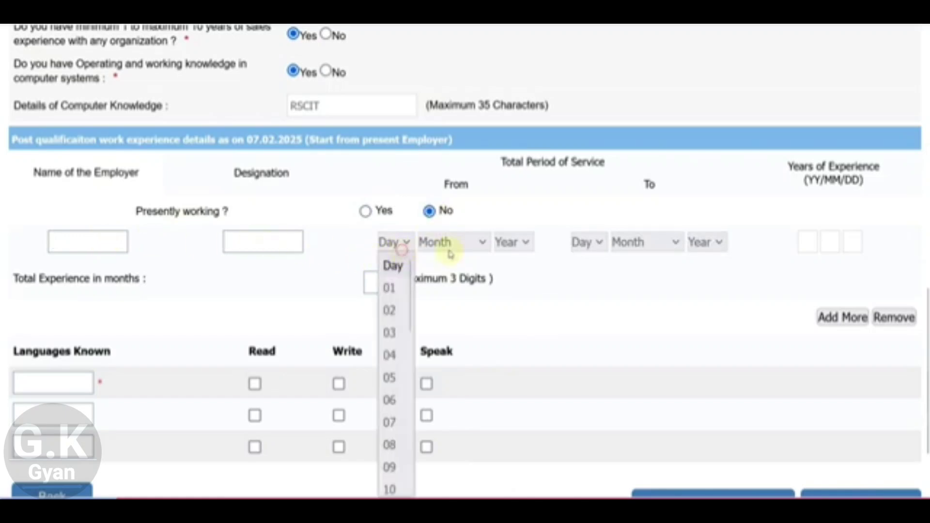
{"action": "left_click", "coordinate": [514, 243]}
{"action": "left_click", "coordinate": [587, 242]}
{"action": "left_click", "coordinate": [630, 268]}
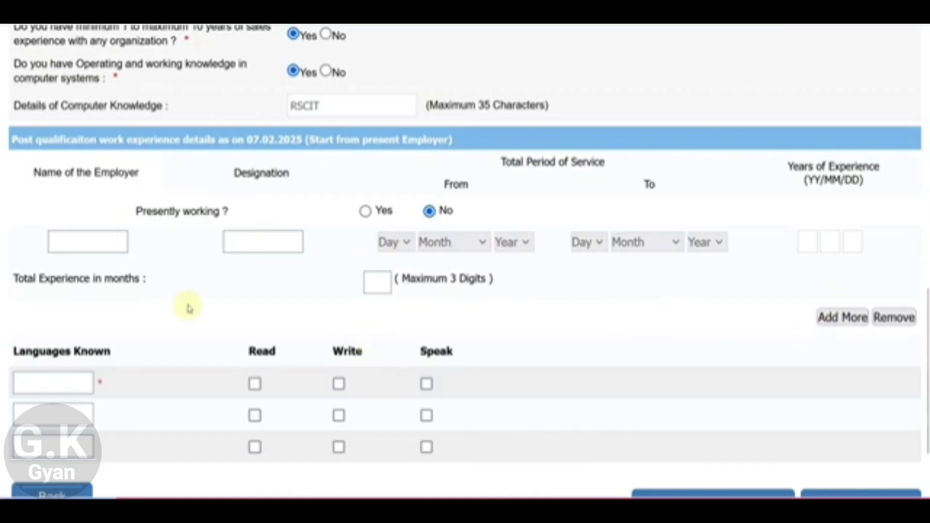
{"action": "scroll", "coordinate": [189, 307], "scroll_direction": "down", "scroll_amount": 2}
Step: Enter HINDI and ENGLISH as the two known languages
{"action": "left_click", "coordinate": [68, 289]}
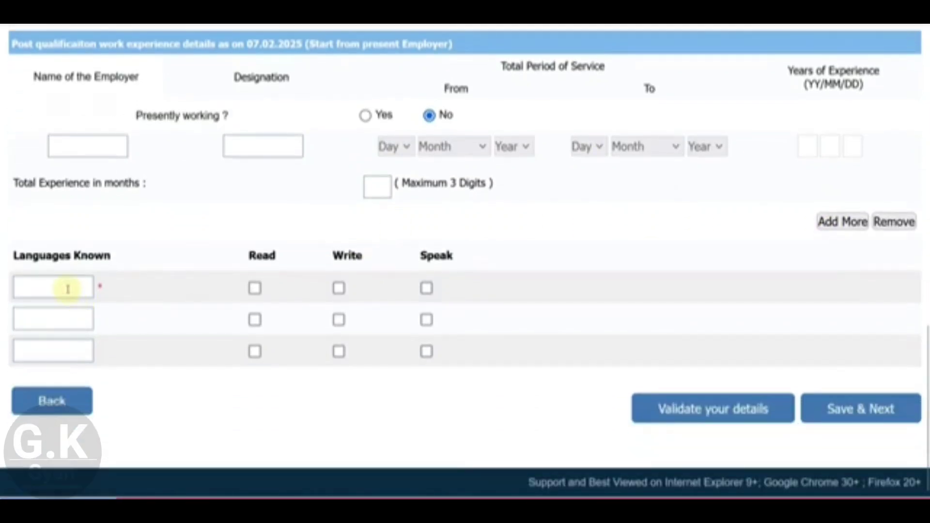
{"action": "type", "text": "H"}
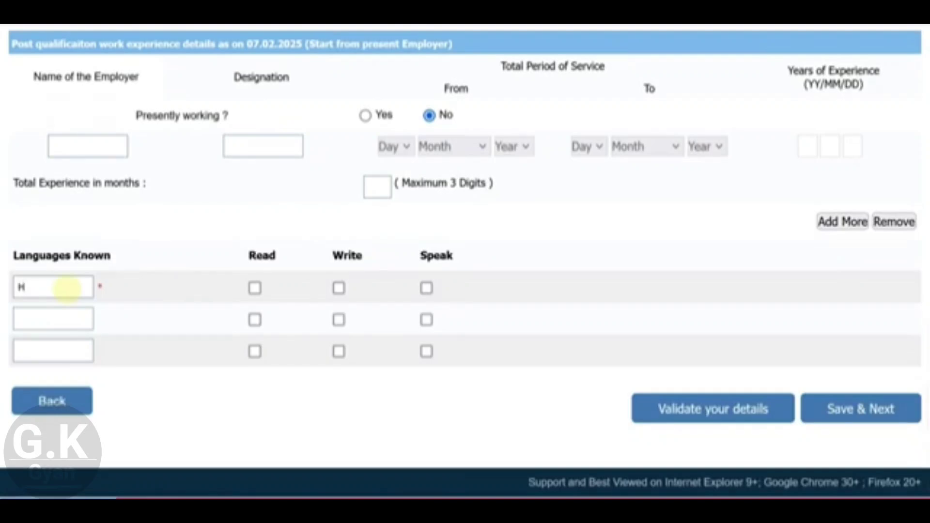
{"action": "type", "text": "INDI"}
{"action": "left_click", "coordinate": [61, 310]}
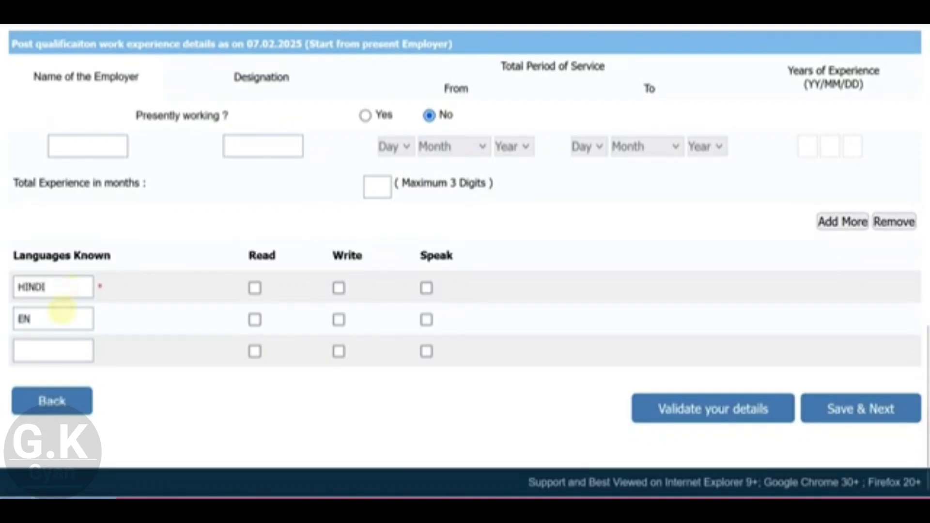
{"action": "type", "text": "ENGLISH"}
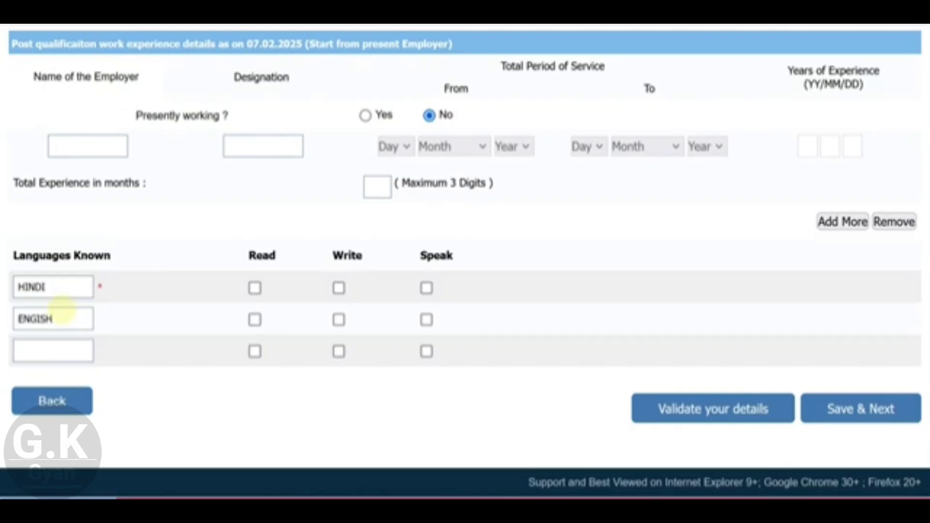
Step: Tick Read, Write and Speak for both languages and save to reach the declaration page
{"action": "left_click", "coordinate": [255, 288]}
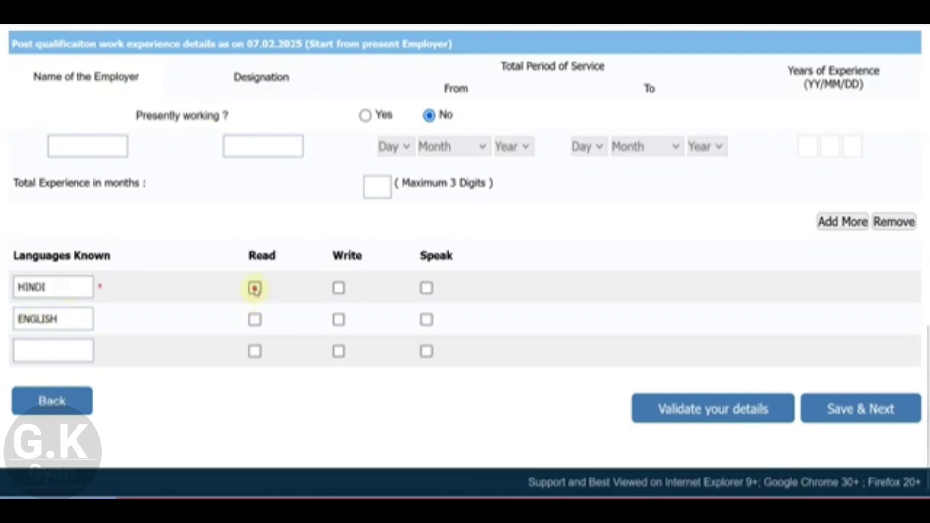
{"action": "left_click", "coordinate": [254, 318]}
{"action": "left_click", "coordinate": [339, 288]}
{"action": "left_click", "coordinate": [338, 318]}
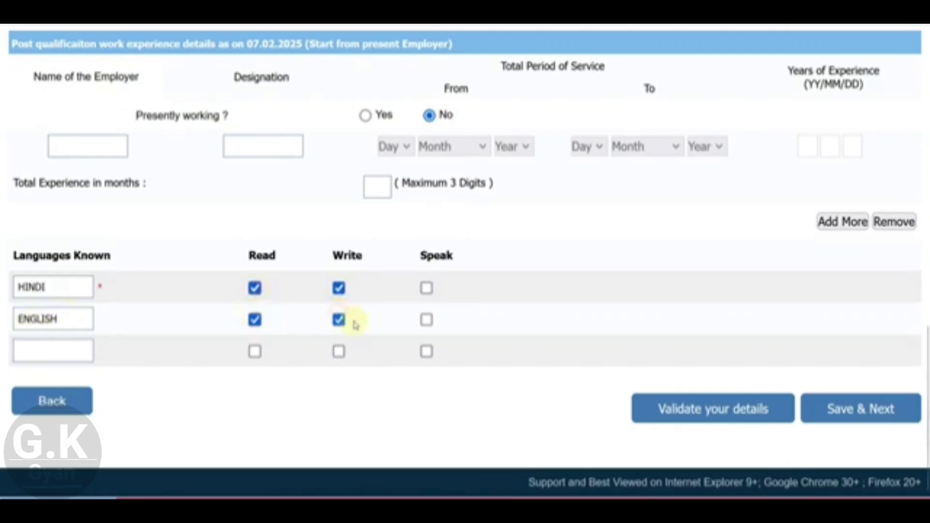
{"action": "left_click", "coordinate": [426, 288]}
{"action": "left_click", "coordinate": [426, 319]}
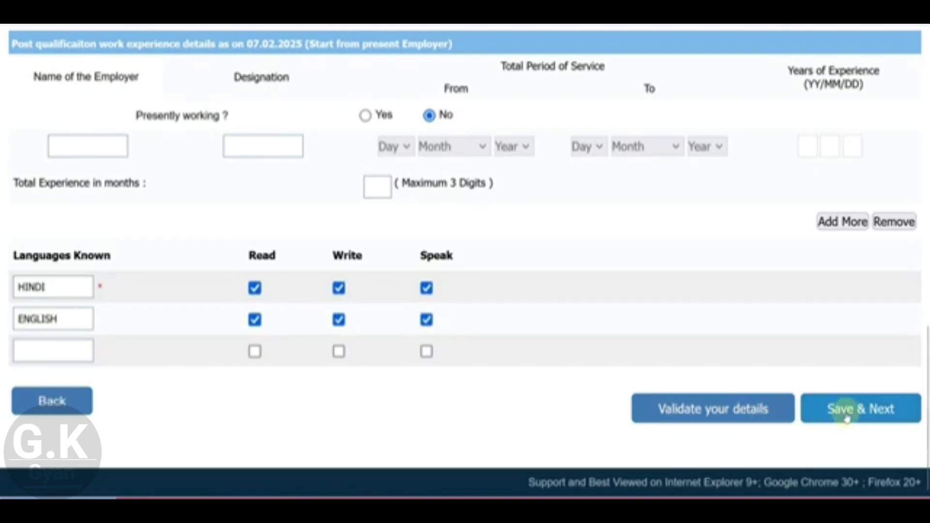
{"action": "left_click", "coordinate": [846, 418]}
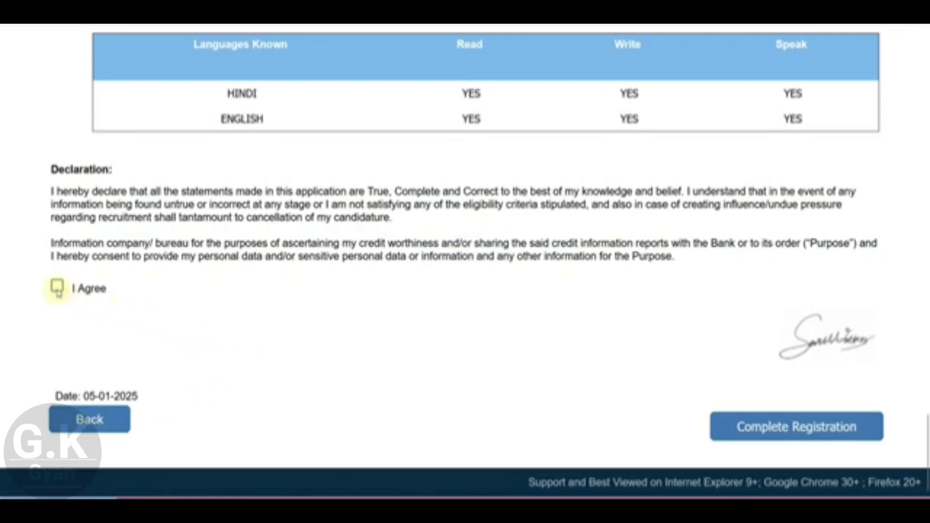
Step: Agree to the declaration and complete registration, accepting both confirmation notices
{"action": "left_click", "coordinate": [57, 288]}
{"action": "left_click", "coordinate": [780, 434]}
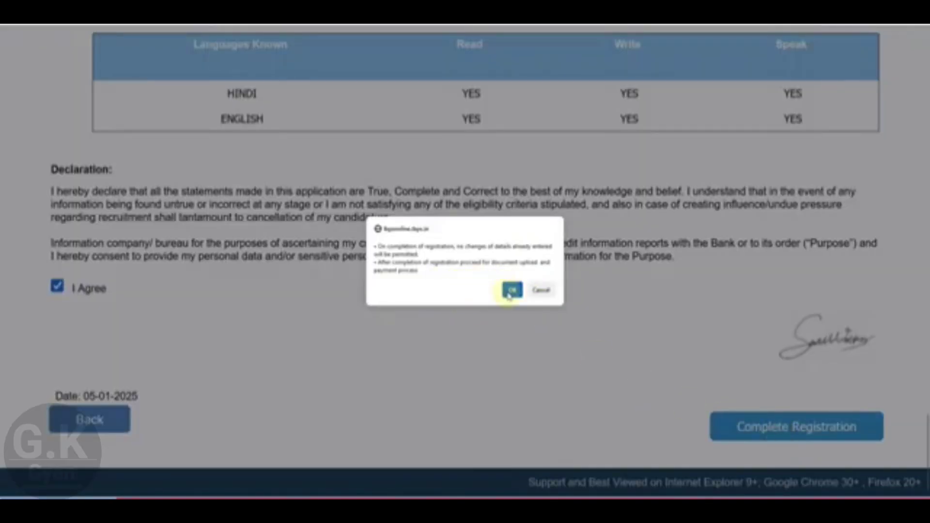
{"action": "left_click", "coordinate": [512, 290]}
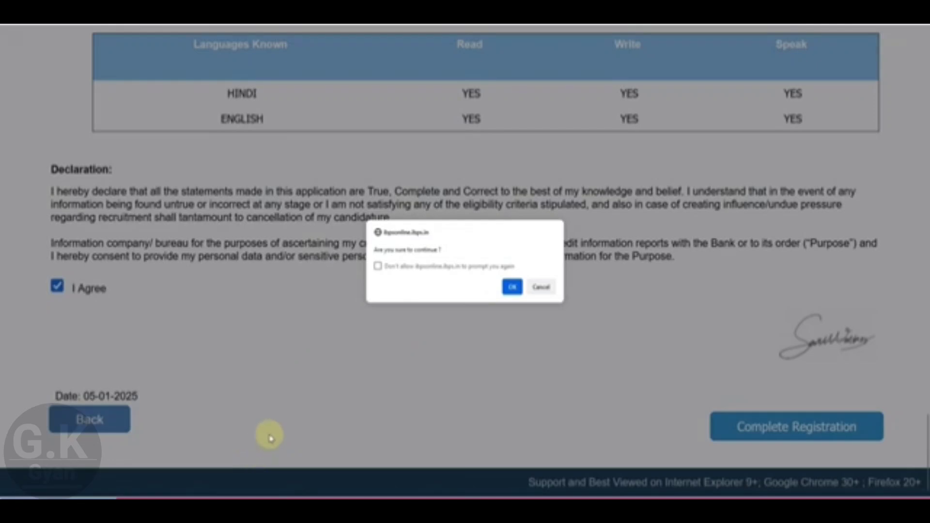
{"action": "left_click", "coordinate": [513, 288]}
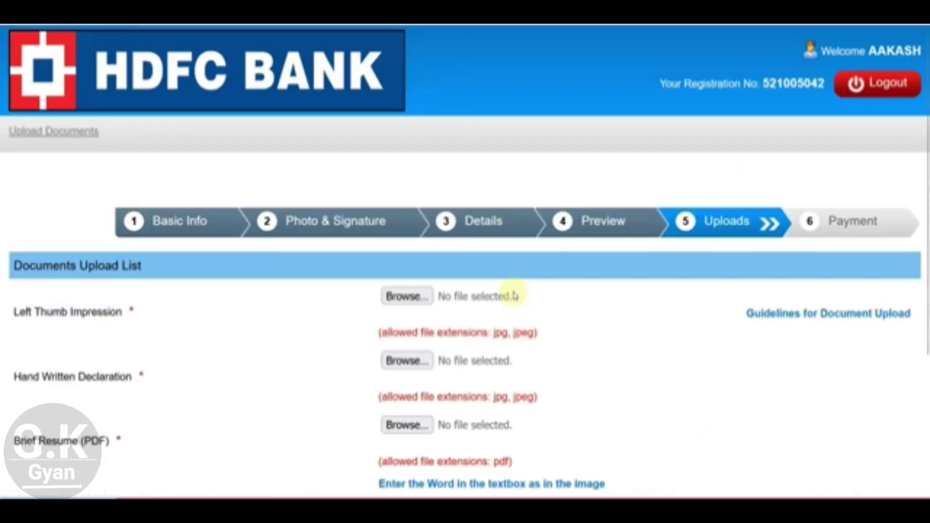
Step: Upload LEFT1.jpg as the left thumb impression and accept its preview
{"action": "scroll", "coordinate": [558, 329], "scroll_direction": "down", "scroll_amount": 2}
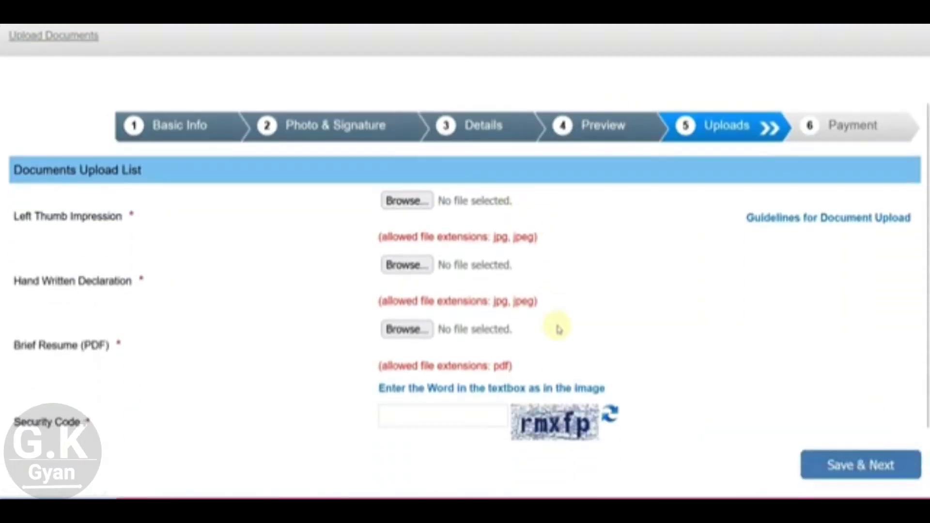
{"action": "scroll", "coordinate": [558, 328], "scroll_direction": "down", "scroll_amount": 2}
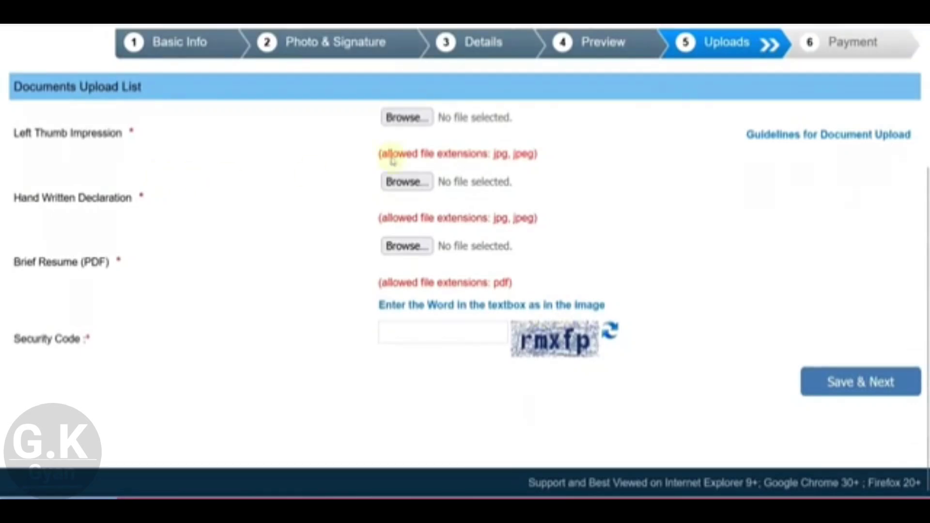
{"action": "left_click", "coordinate": [405, 117]}
{"action": "left_click", "coordinate": [218, 73]}
{"action": "left_click", "coordinate": [385, 230]}
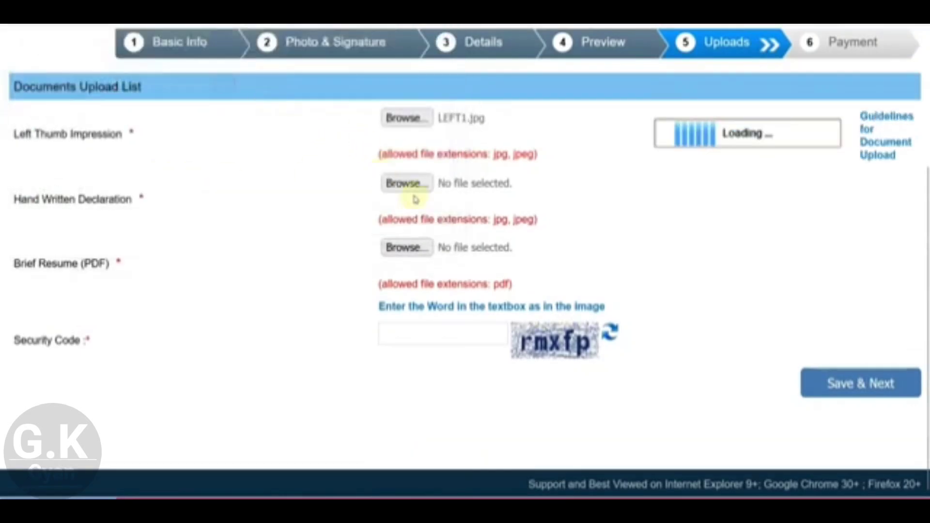
{"action": "scroll", "coordinate": [415, 295], "scroll_direction": "down", "scroll_amount": 3}
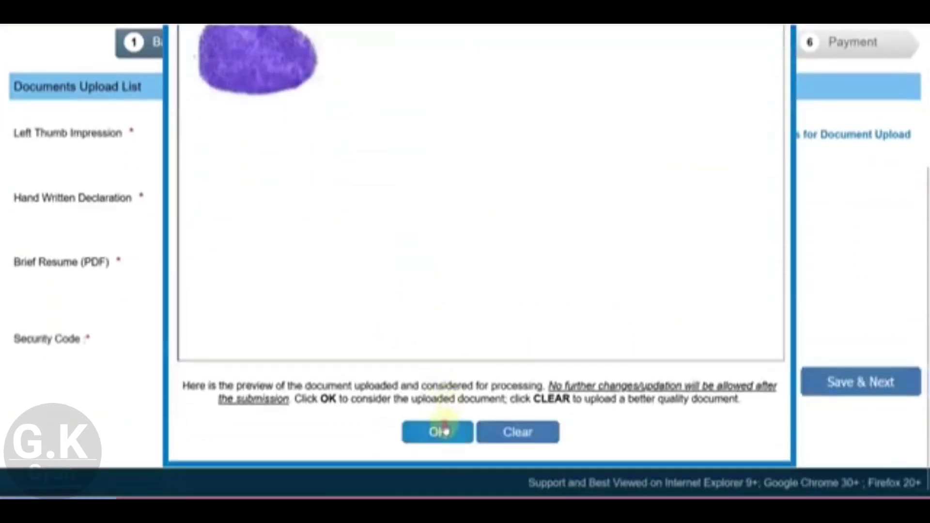
{"action": "left_click", "coordinate": [439, 431]}
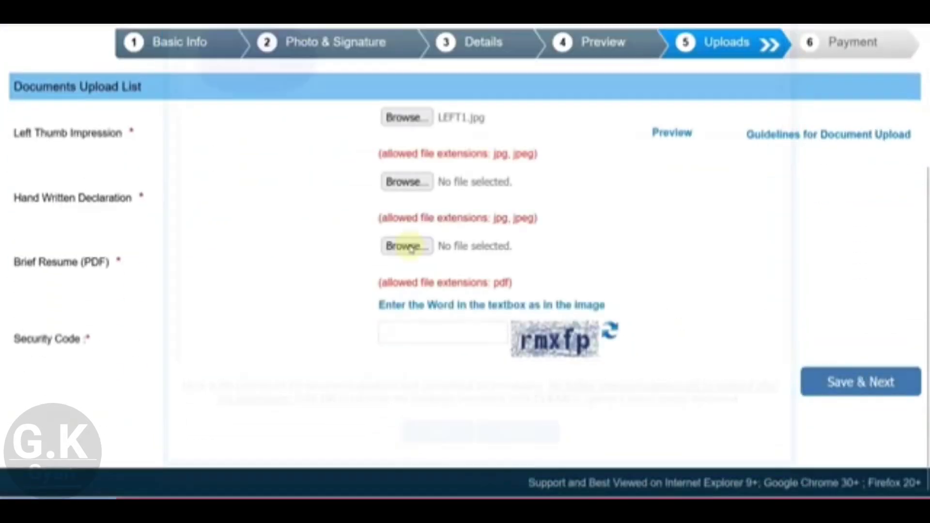
Step: Upload sel.jpg as the handwritten declaration and accept its preview
{"action": "left_click", "coordinate": [405, 182]}
{"action": "left_click", "coordinate": [378, 90]}
{"action": "left_click", "coordinate": [382, 230]}
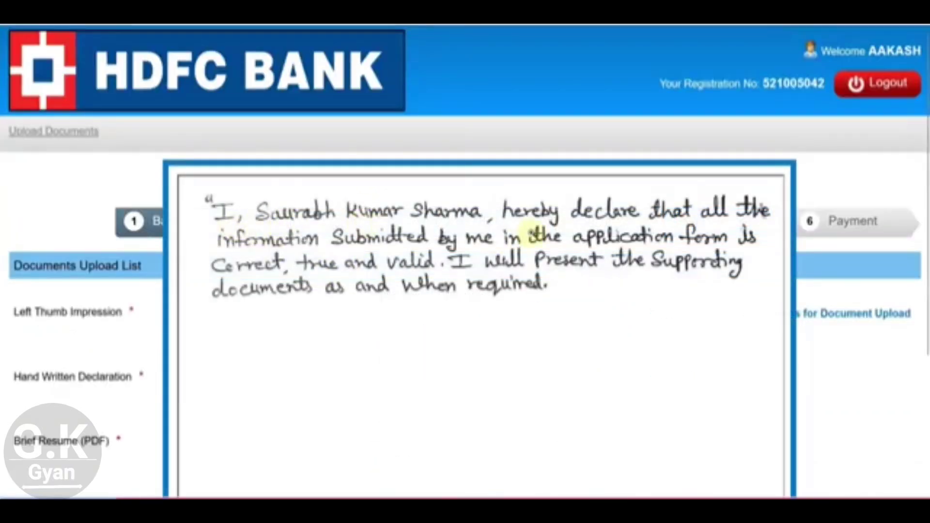
{"action": "scroll", "coordinate": [544, 297], "scroll_direction": "down", "scroll_amount": 3}
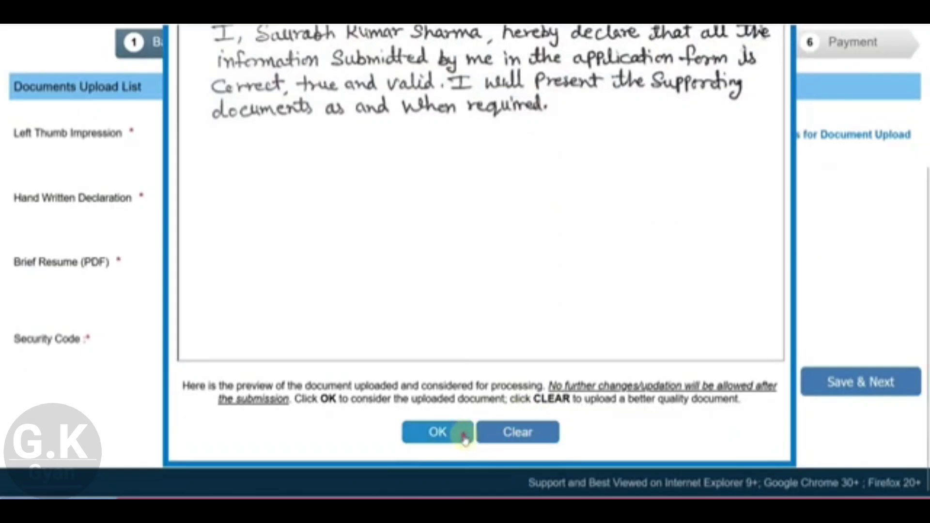
{"action": "left_click", "coordinate": [464, 436]}
{"action": "scroll", "coordinate": [481, 300], "scroll_direction": "up", "scroll_amount": 2}
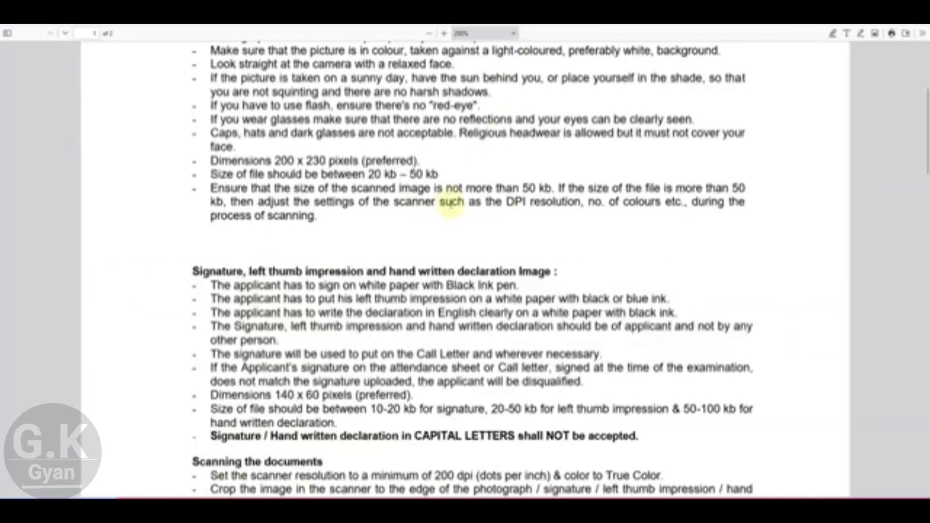
Step: Highlight the blue and black ink requirements in the upload guidelines PDF
{"action": "scroll", "coordinate": [451, 203], "scroll_direction": "down", "scroll_amount": 3}
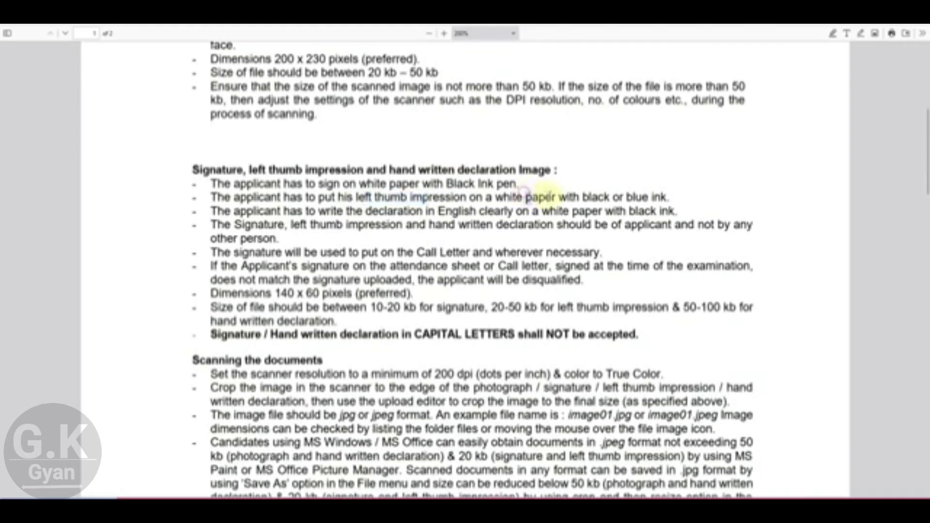
{"action": "double_click", "coordinate": [636, 198]}
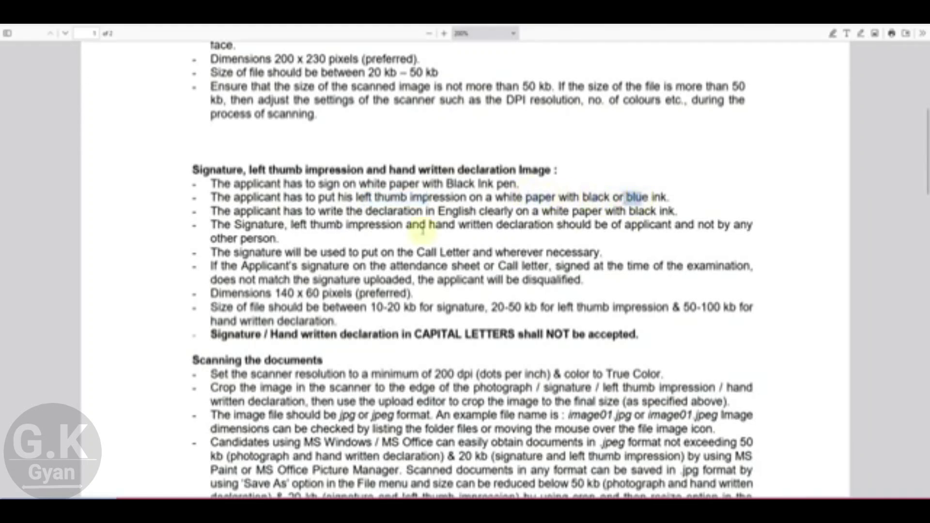
{"action": "left_click", "coordinate": [443, 213]}
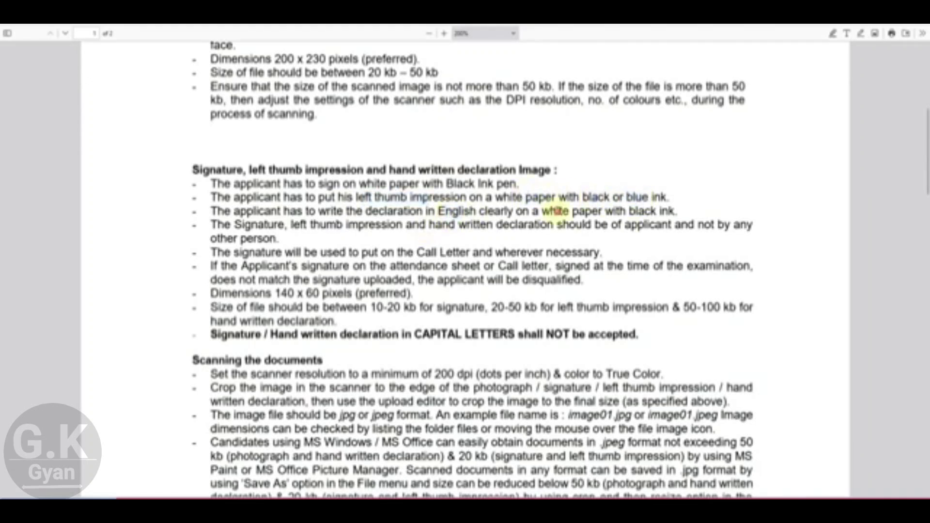
{"action": "double_click", "coordinate": [643, 211]}
{"action": "left_click", "coordinate": [499, 304]}
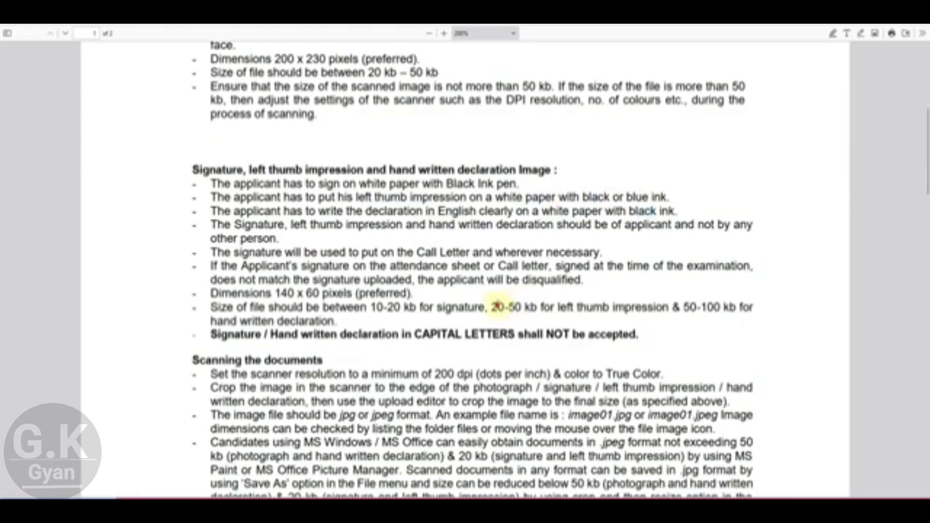
Step: Highlight the 20-50 kb thumb impression and 50-100 kb declaration size limits, then read on
{"action": "left_click_drag", "start_coordinate": [497, 304], "coordinate": [594, 303]}
{"action": "left_click", "coordinate": [698, 310]}
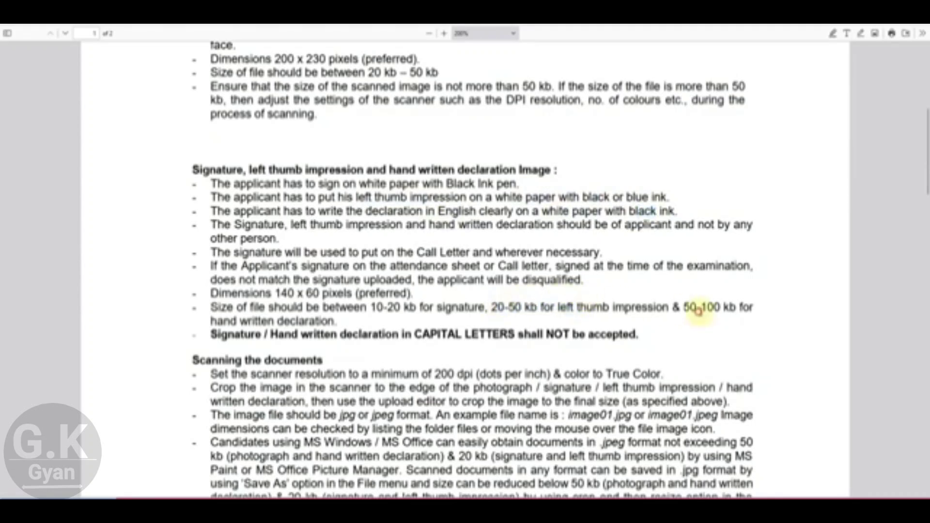
{"action": "left_click_drag", "start_coordinate": [699, 310], "coordinate": [729, 309]}
{"action": "left_click", "coordinate": [732, 332]}
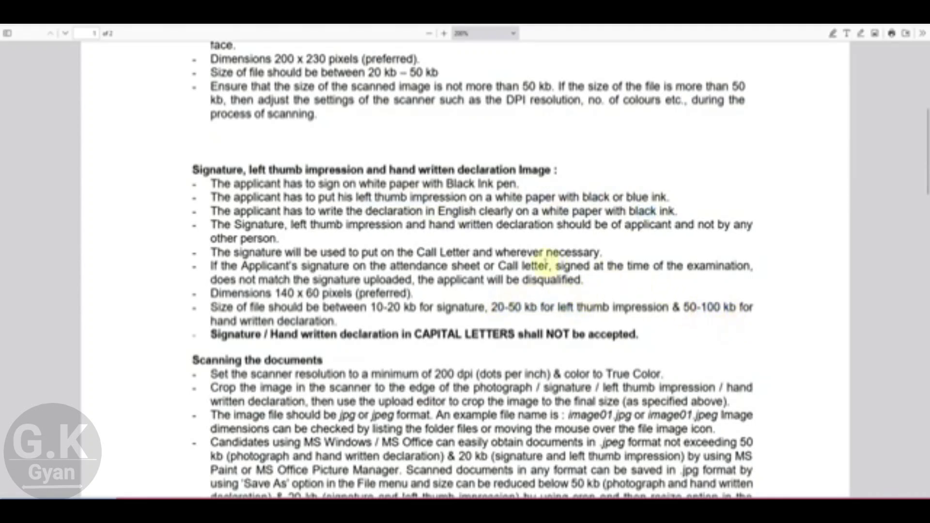
{"action": "scroll", "coordinate": [495, 252], "scroll_direction": "down", "scroll_amount": 3}
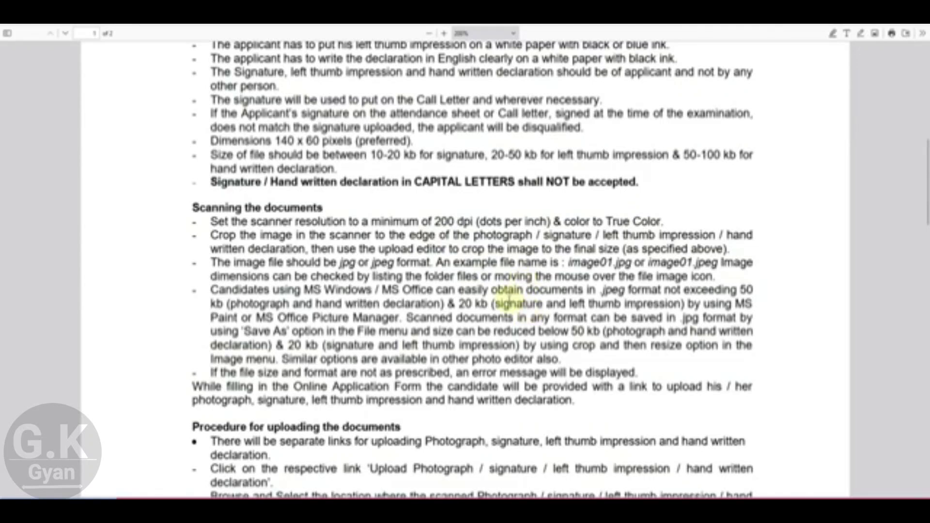
{"action": "scroll", "coordinate": [509, 297], "scroll_direction": "down", "scroll_amount": 4}
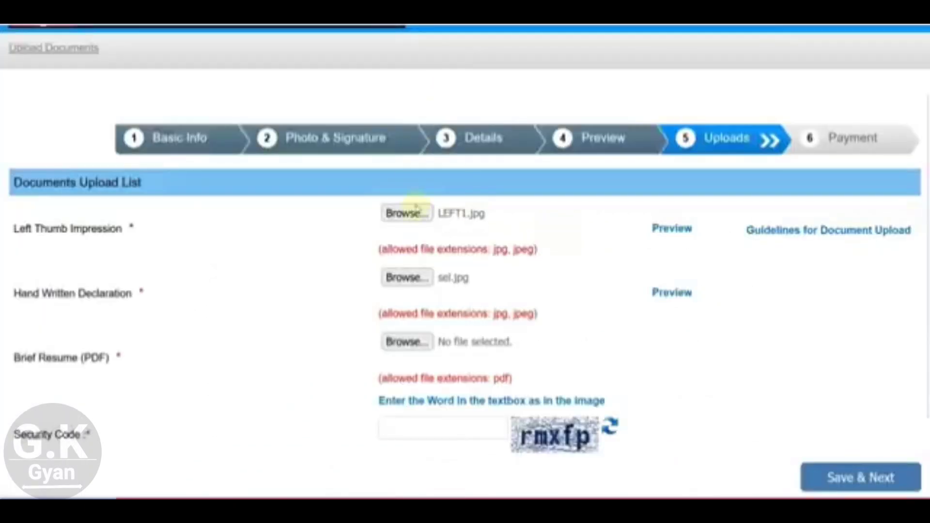
{"action": "scroll", "coordinate": [256, 297], "scroll_direction": "down", "scroll_amount": 1}
{"action": "scroll", "coordinate": [255, 297], "scroll_direction": "down", "scroll_amount": 2}
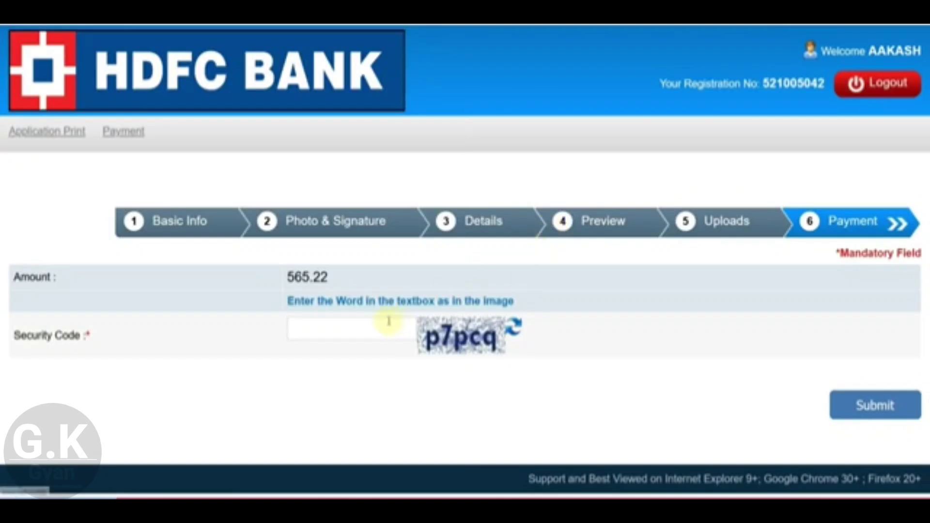
Step: Enter the payment security code, submit, and confirm paying the 565.22 fee
{"action": "left_click", "coordinate": [361, 325]}
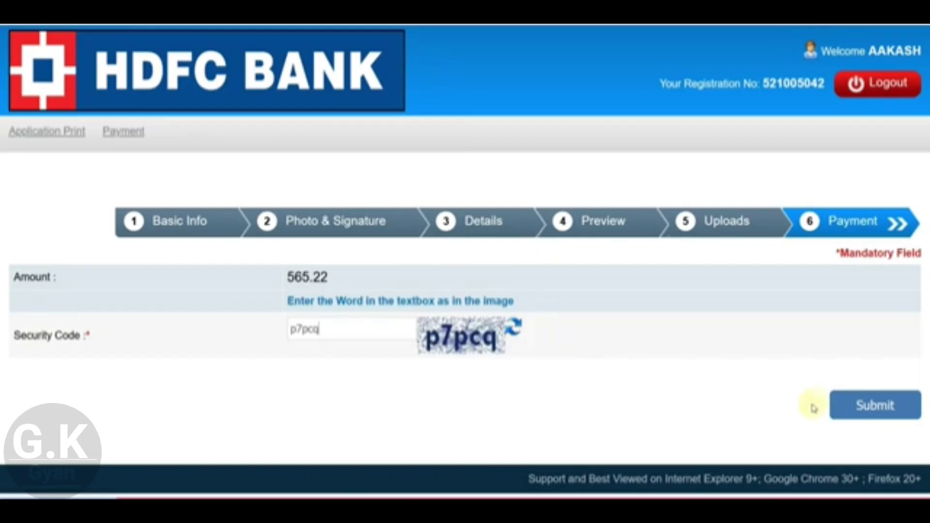
{"action": "left_click", "coordinate": [857, 418]}
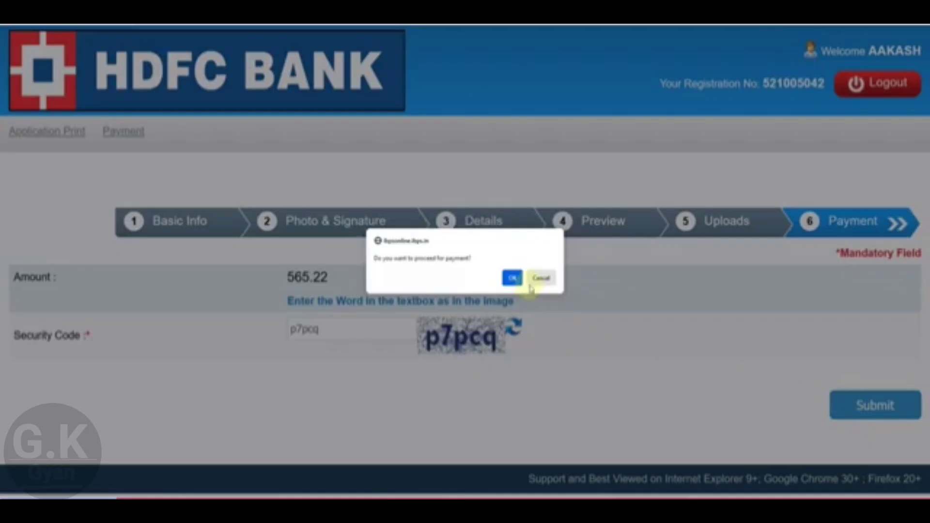
{"action": "left_click", "coordinate": [515, 278]}
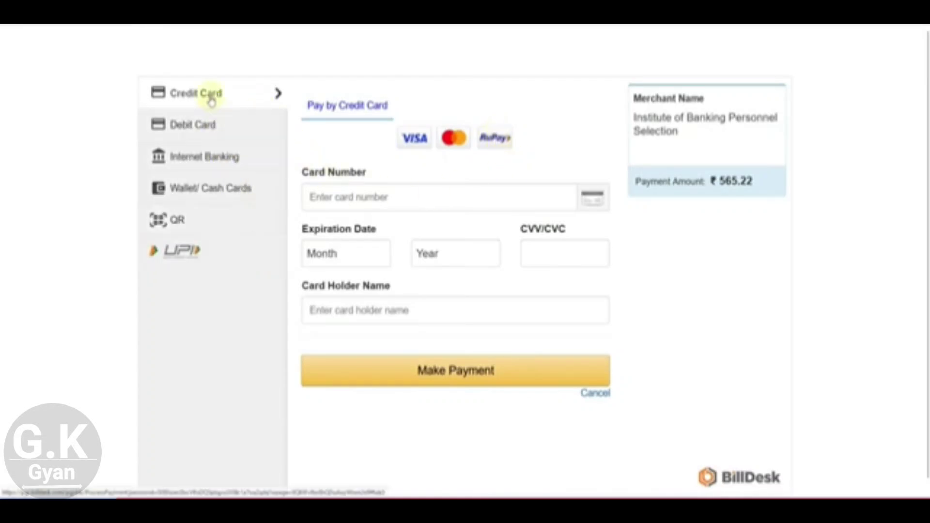
Step: Compare Debit Card, Internet Banking and UPI options, settling on QR code payment
{"action": "left_click", "coordinate": [218, 127]}
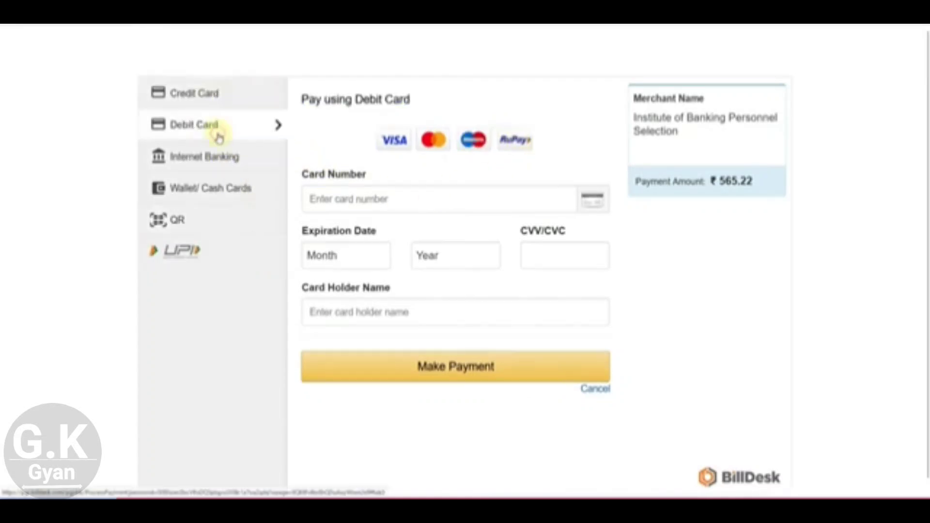
{"action": "left_click", "coordinate": [218, 163]}
{"action": "left_click", "coordinate": [218, 220]}
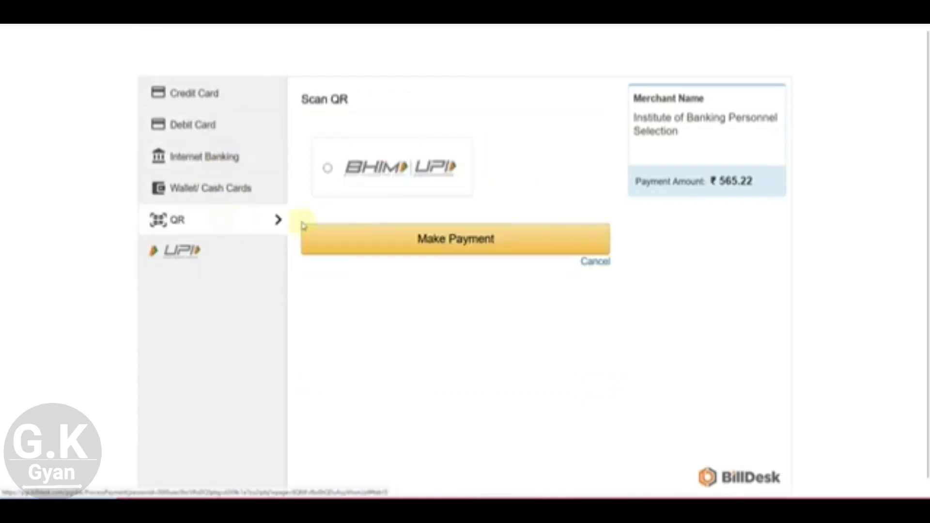
{"action": "left_click", "coordinate": [203, 248]}
{"action": "left_click", "coordinate": [207, 225]}
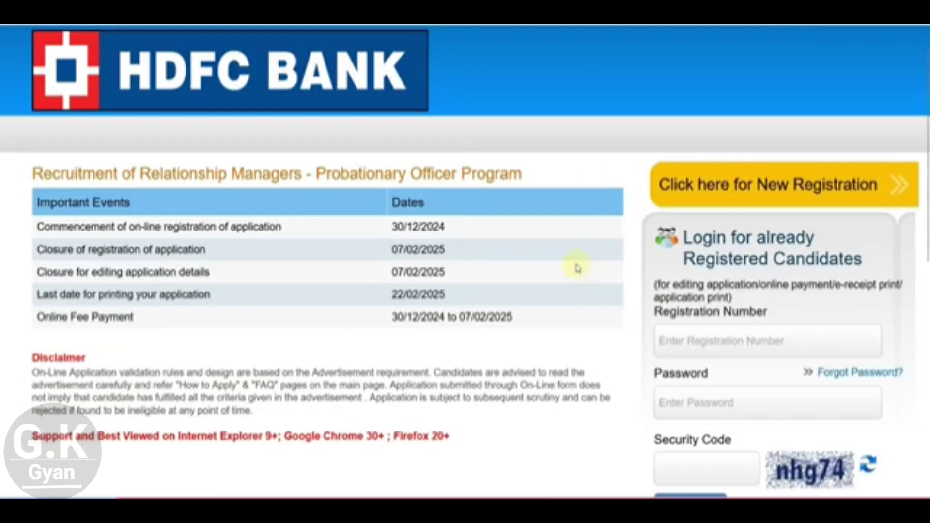
{"action": "scroll", "coordinate": [565, 257], "scroll_direction": "down", "scroll_amount": 2}
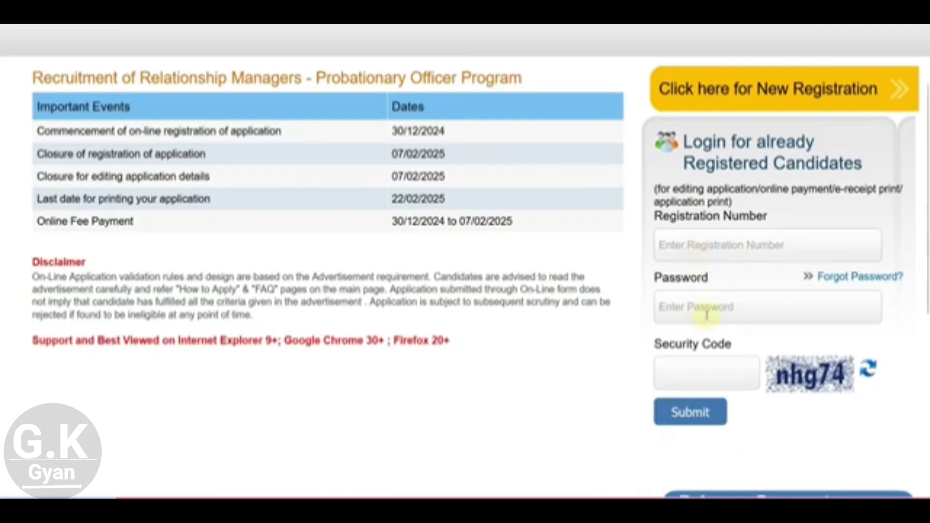
{"action": "left_click", "coordinate": [688, 414]}
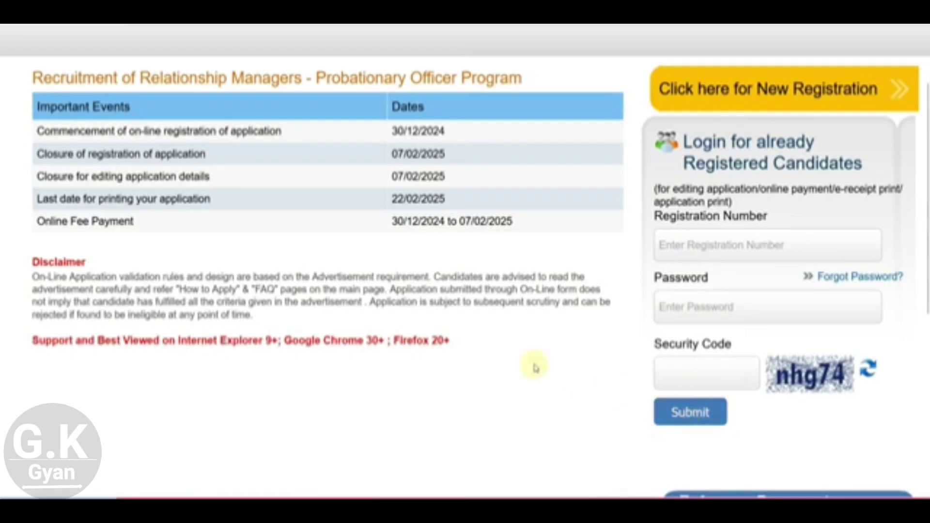
{"action": "scroll", "coordinate": [535, 368], "scroll_direction": "up", "scroll_amount": 2}
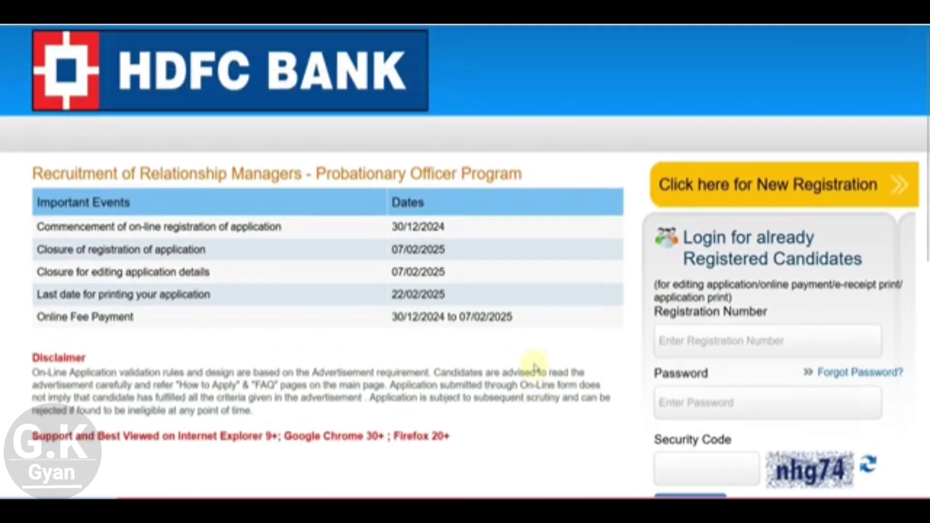